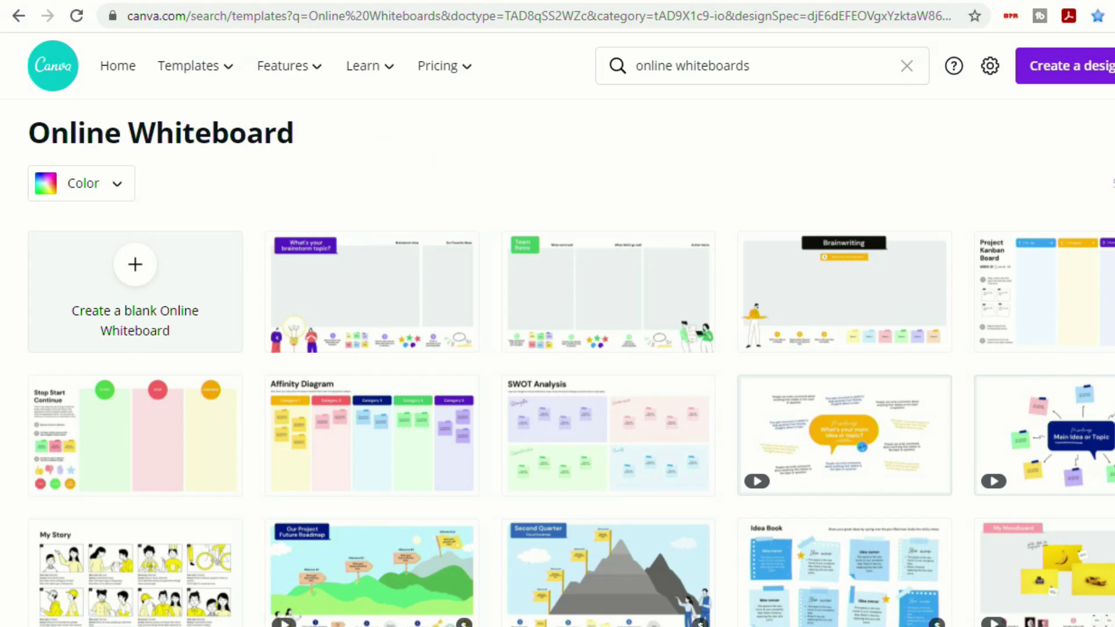
Scroll through the online whiteboard template results to find the Affinity Diagram template
scroll(557, 348, down, 6)
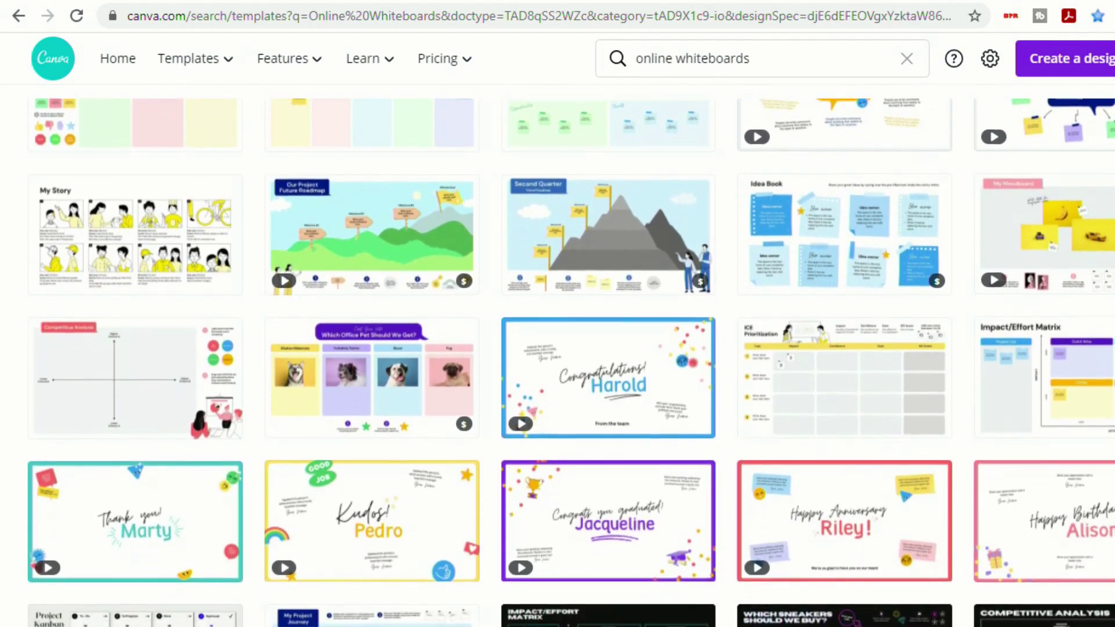
scroll(557, 349, down, 7)
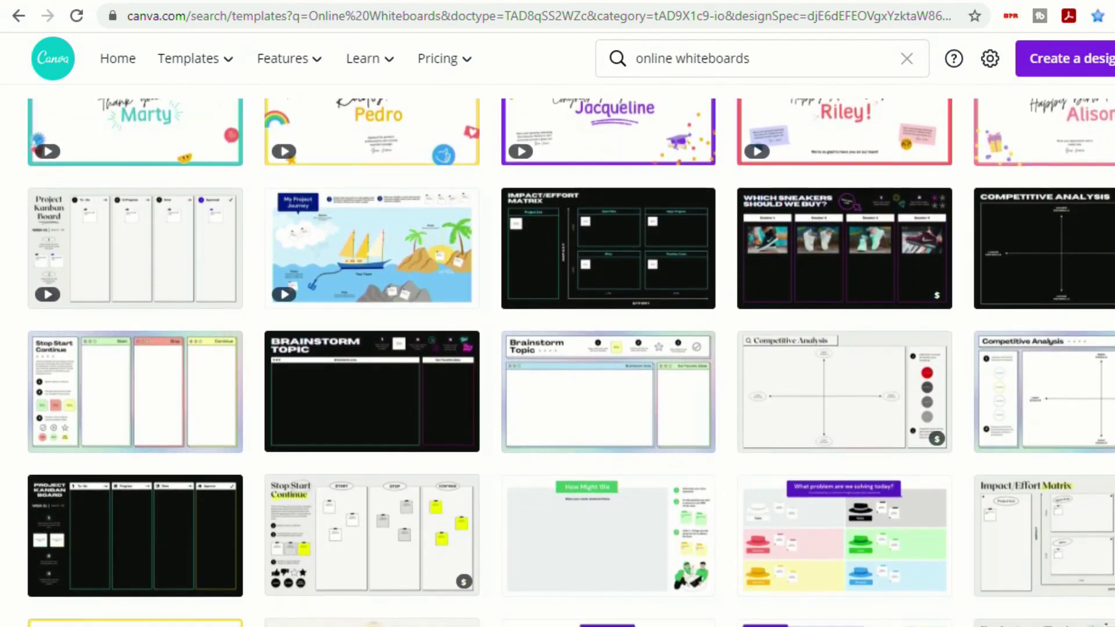
scroll(558, 360, up, 10)
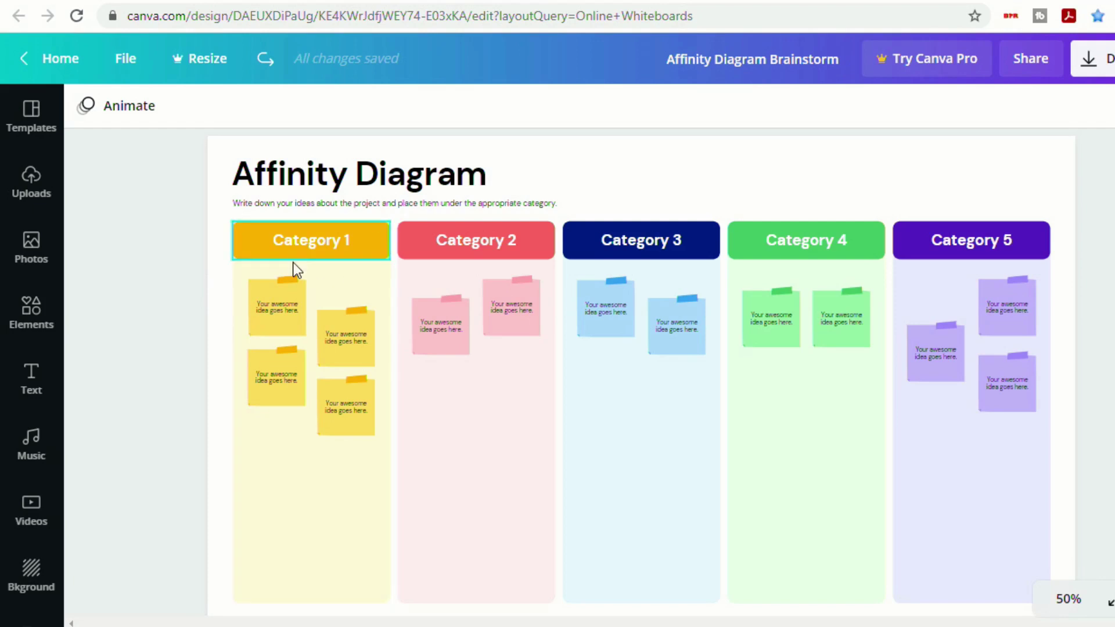
Box-select every sample sticky note in the five category columns and delete them
click(280, 305)
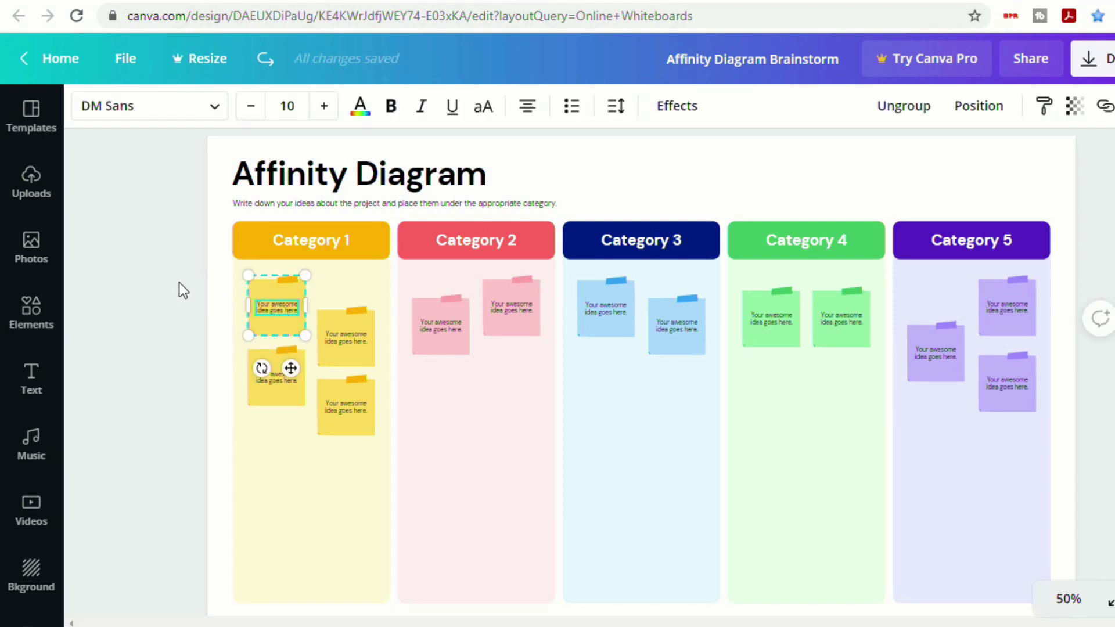
drag(179, 286, 1113, 439)
key(Delete)
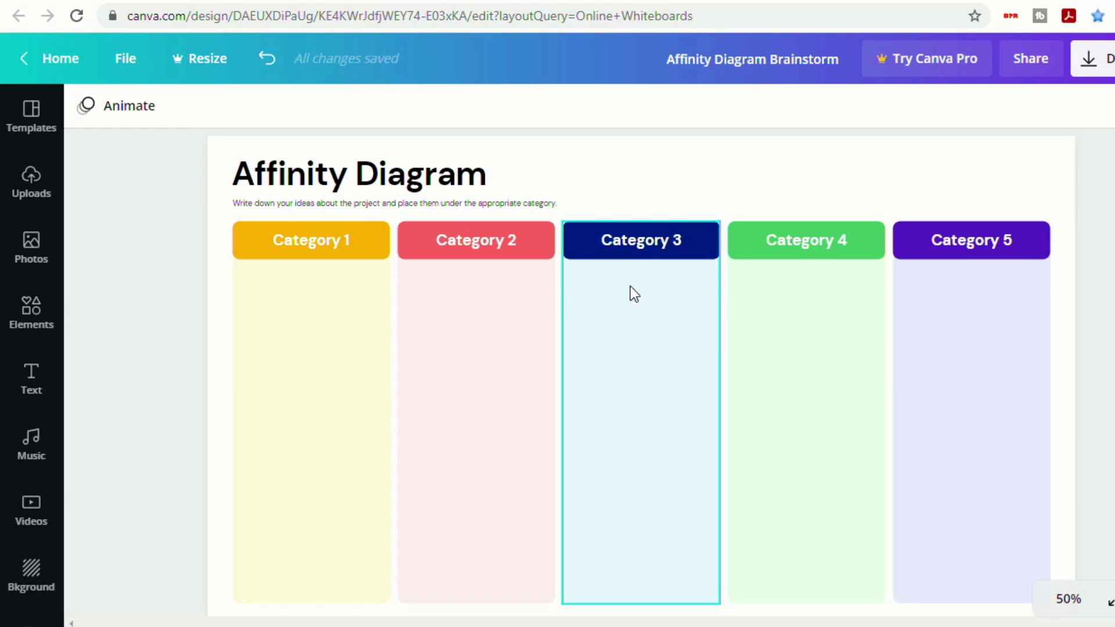
Return to the 'animated gif arrow' image search and preview the yellow arrow GIF
click(846, 140)
key(ctrl+Tab)
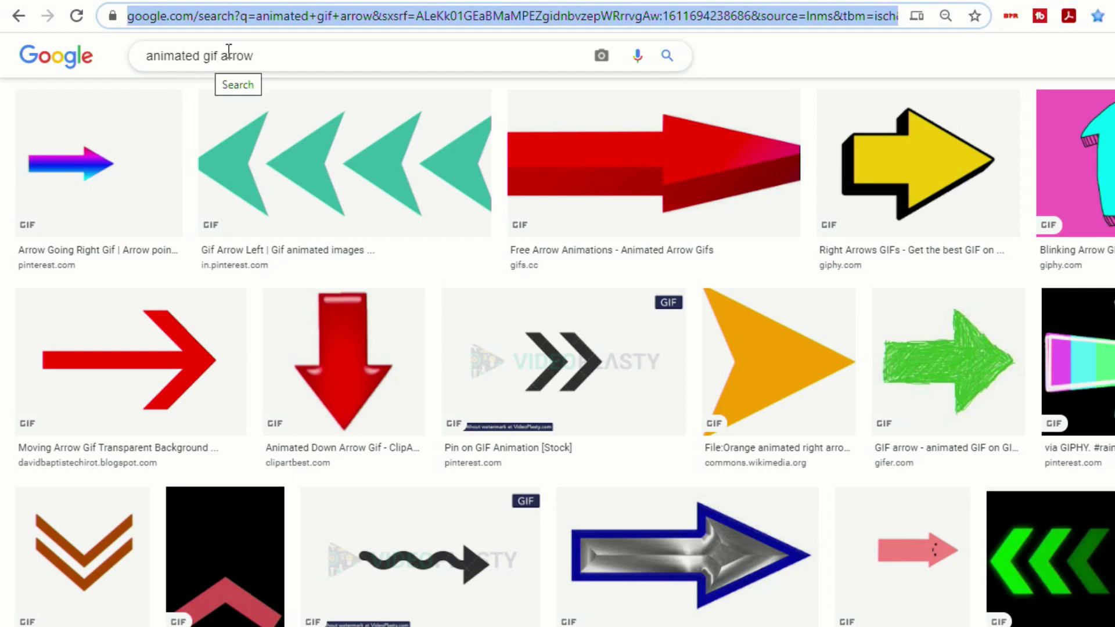
click(941, 162)
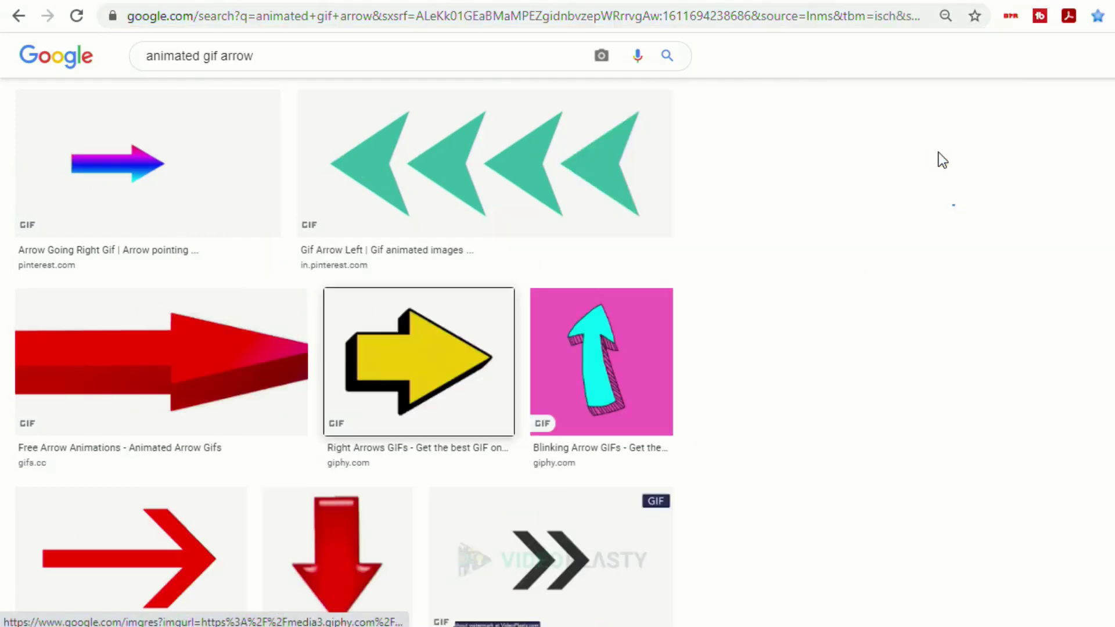
scroll(812, 220, up, 2)
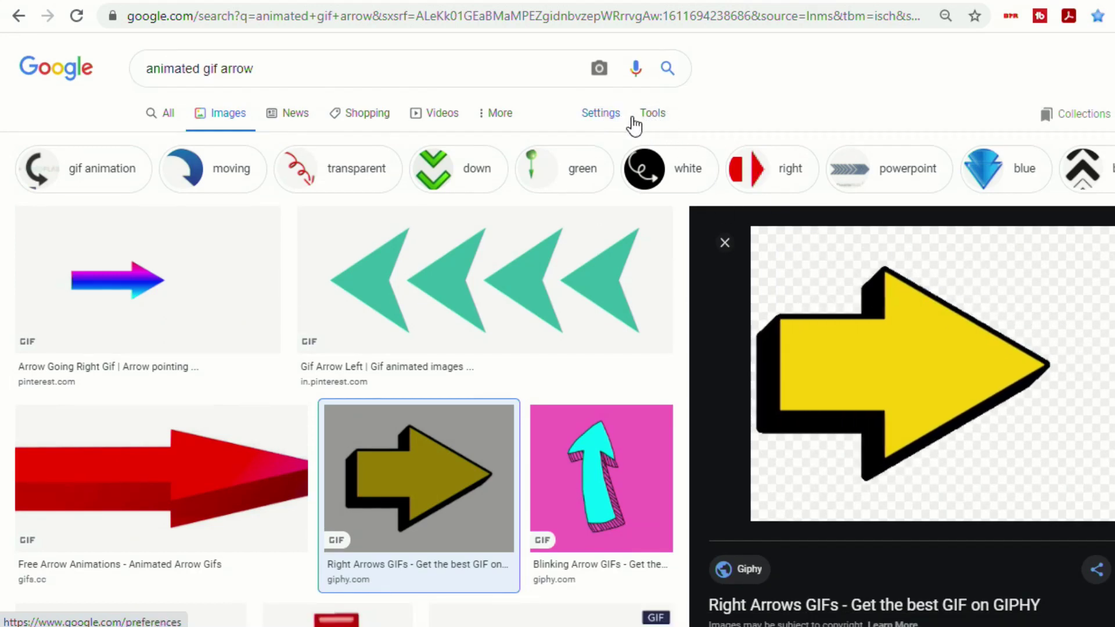
Filter results to transparent colour and bring up save options for Giphy's yellow arrow GIF
click(652, 116)
click(204, 154)
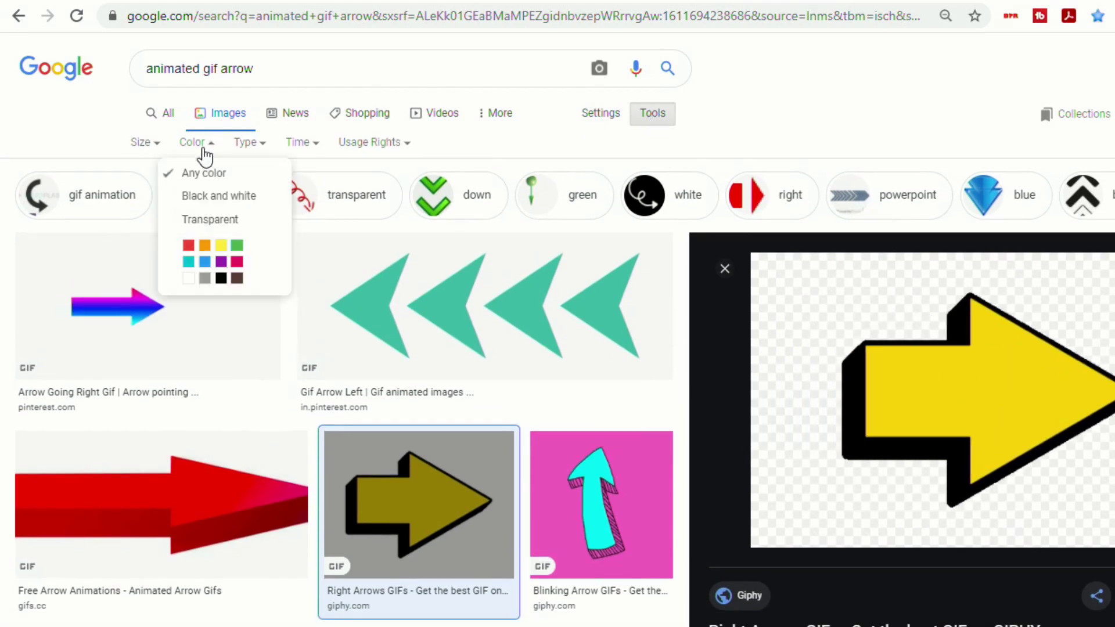
click(218, 222)
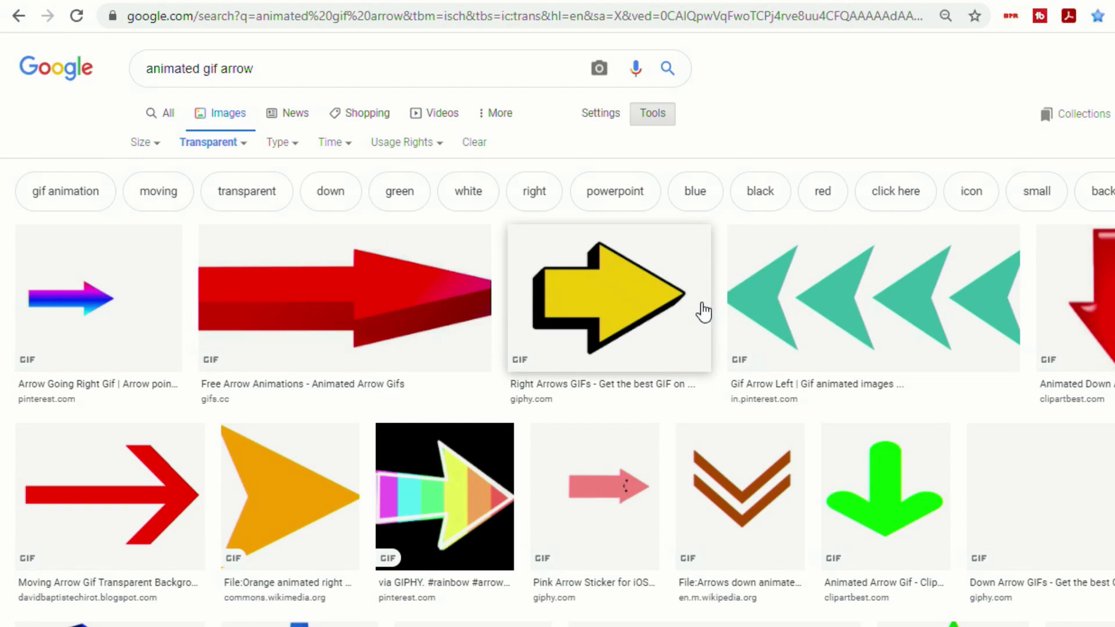
click(667, 314)
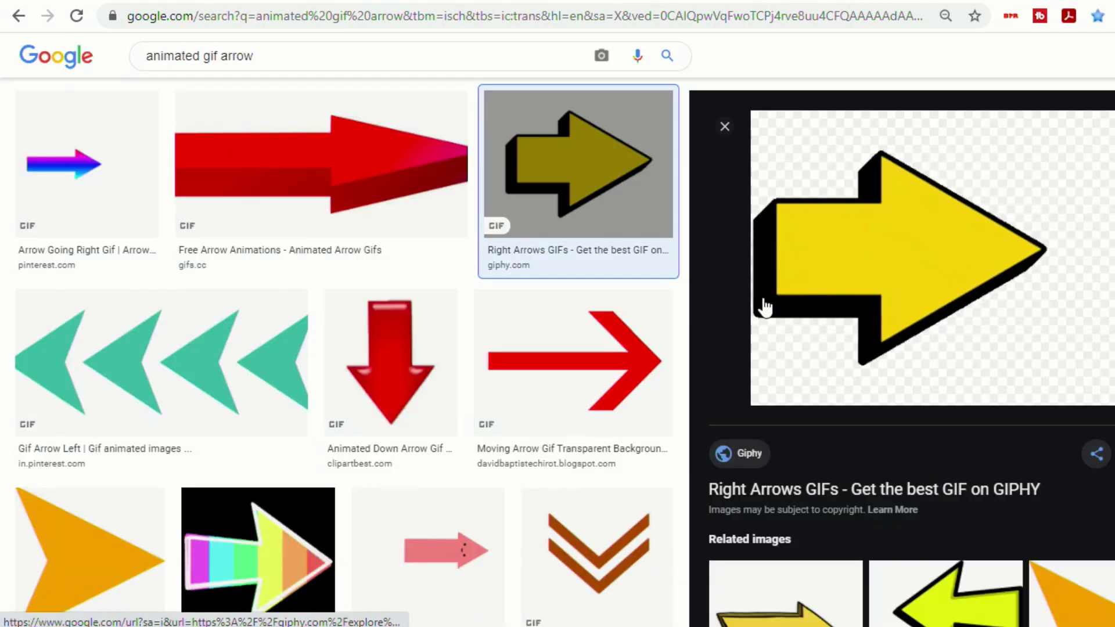
right_click(947, 229)
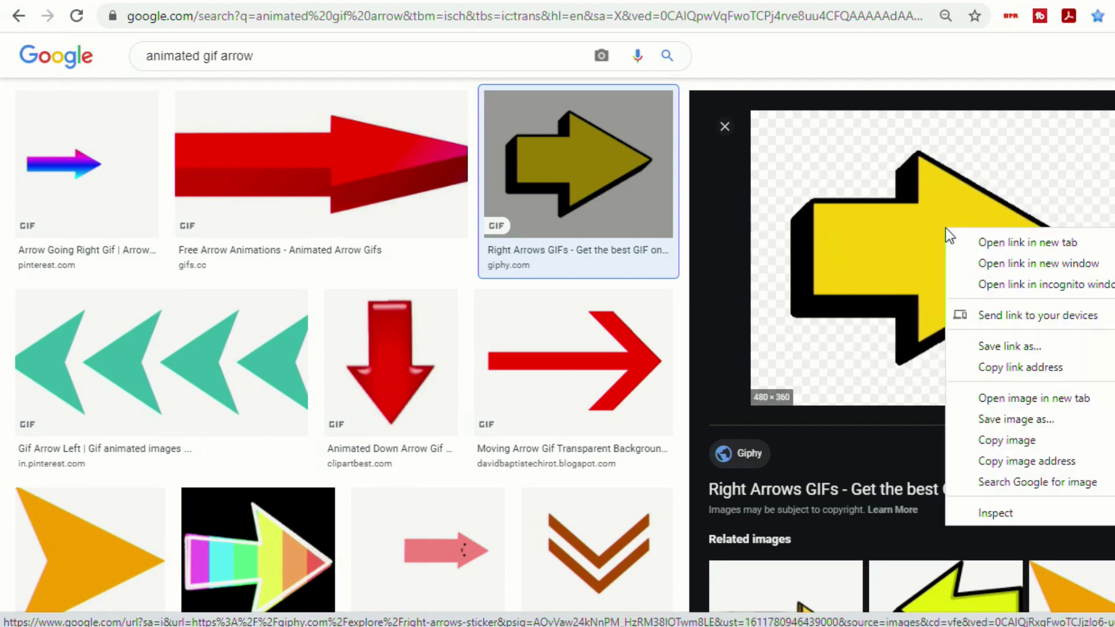
Save the yellow arrow GIF, then upload it from the device into Canva's uploads
click(1055, 417)
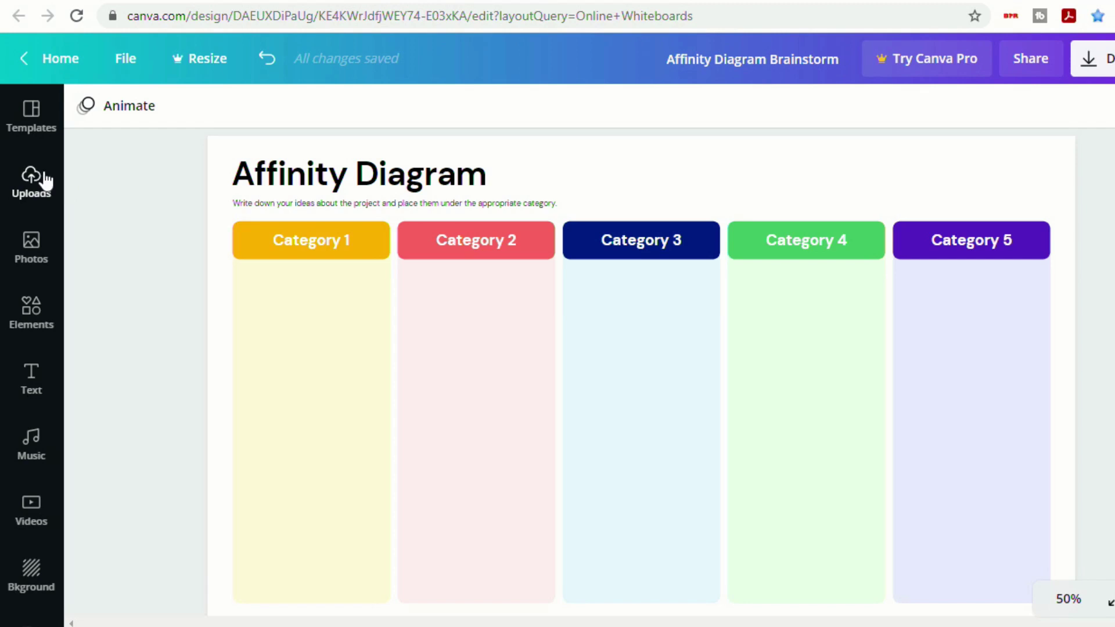
click(30, 184)
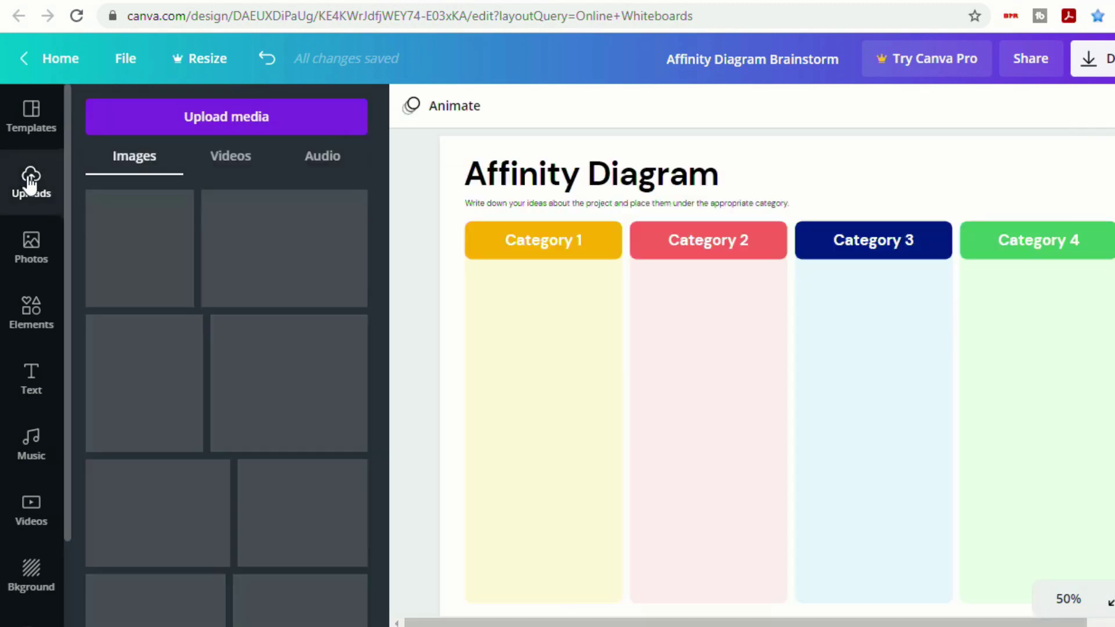
click(227, 111)
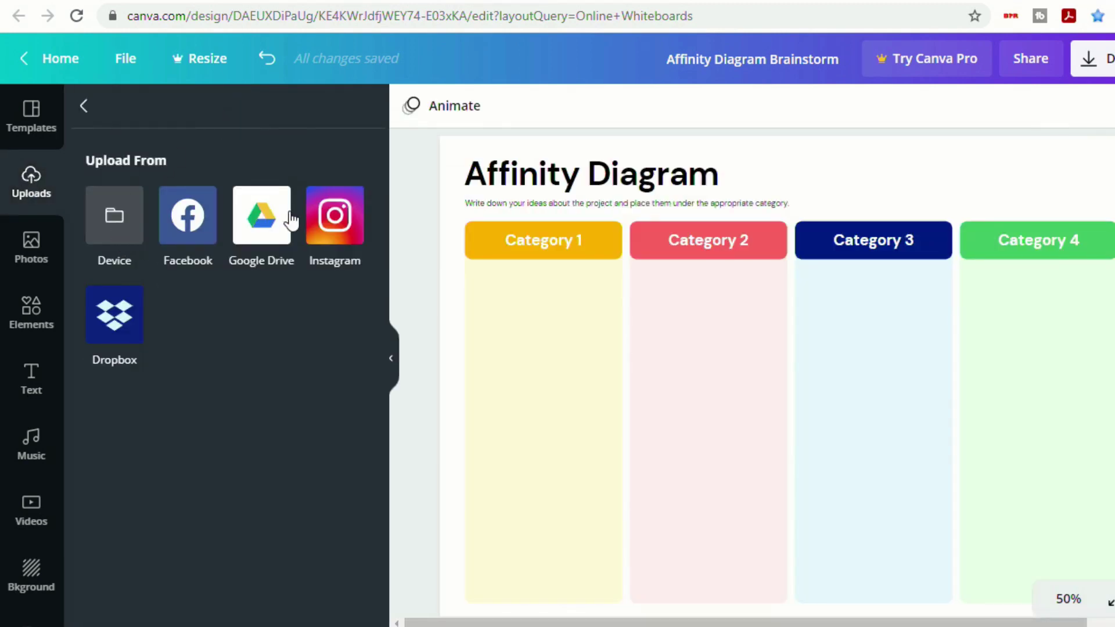
click(111, 213)
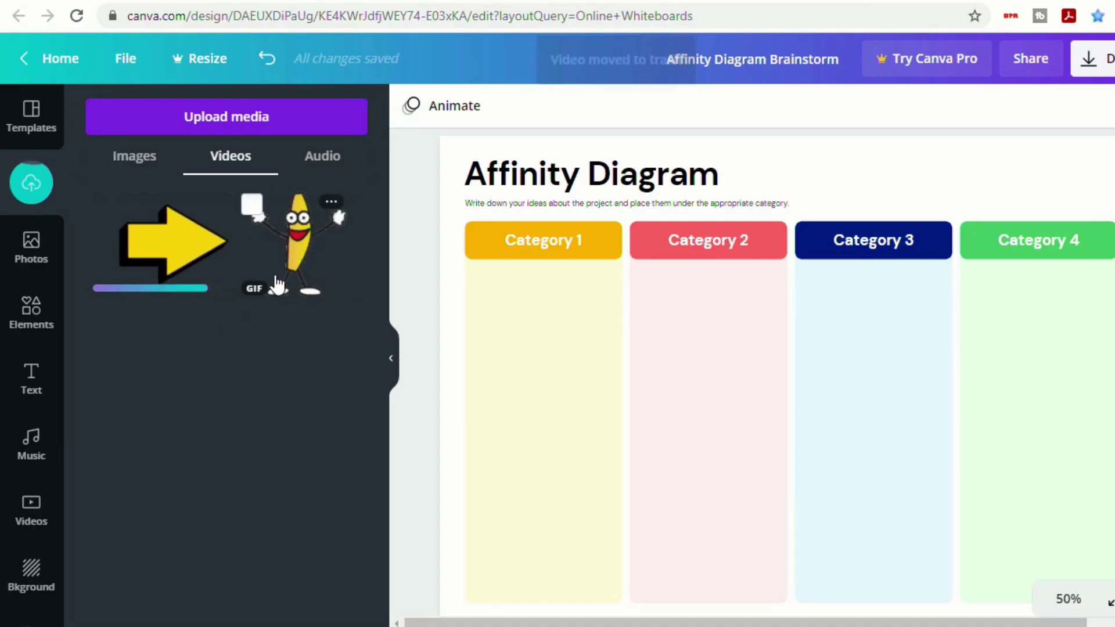
Add the arrow GIF, shrink it, rotate it downward and place it over Category 1
click(161, 259)
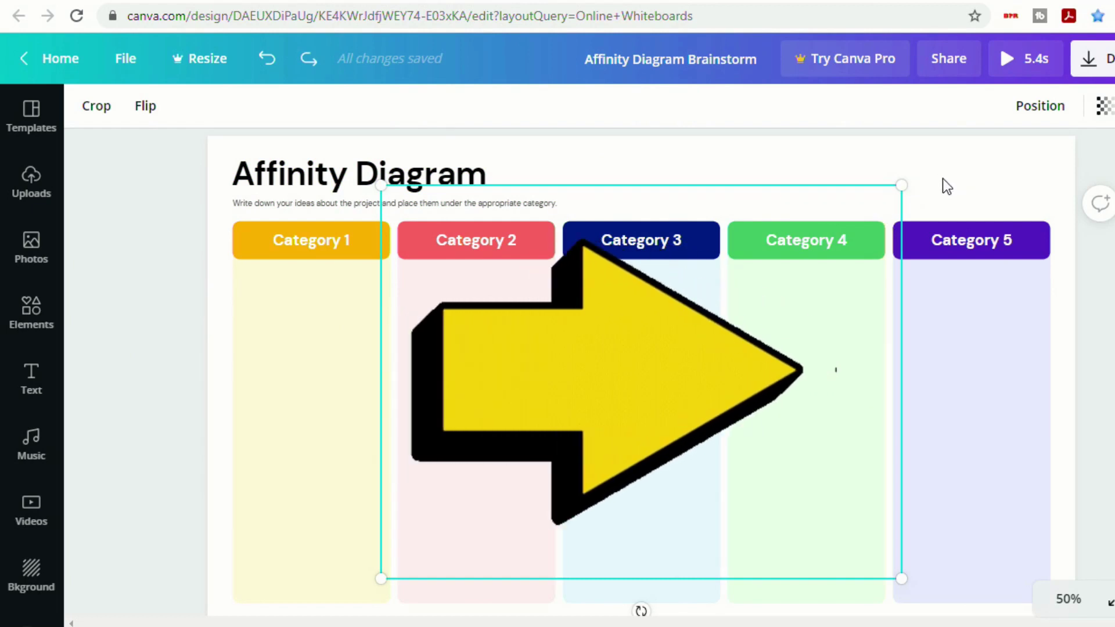
drag(906, 191, 527, 468)
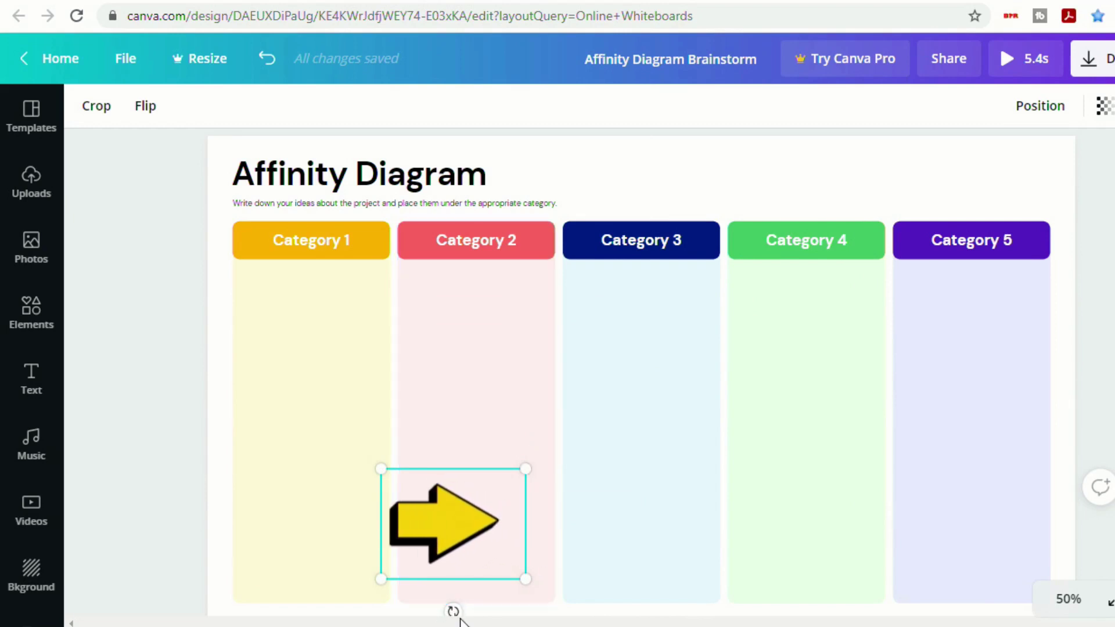
drag(453, 612, 294, 528)
drag(471, 519, 242, 232)
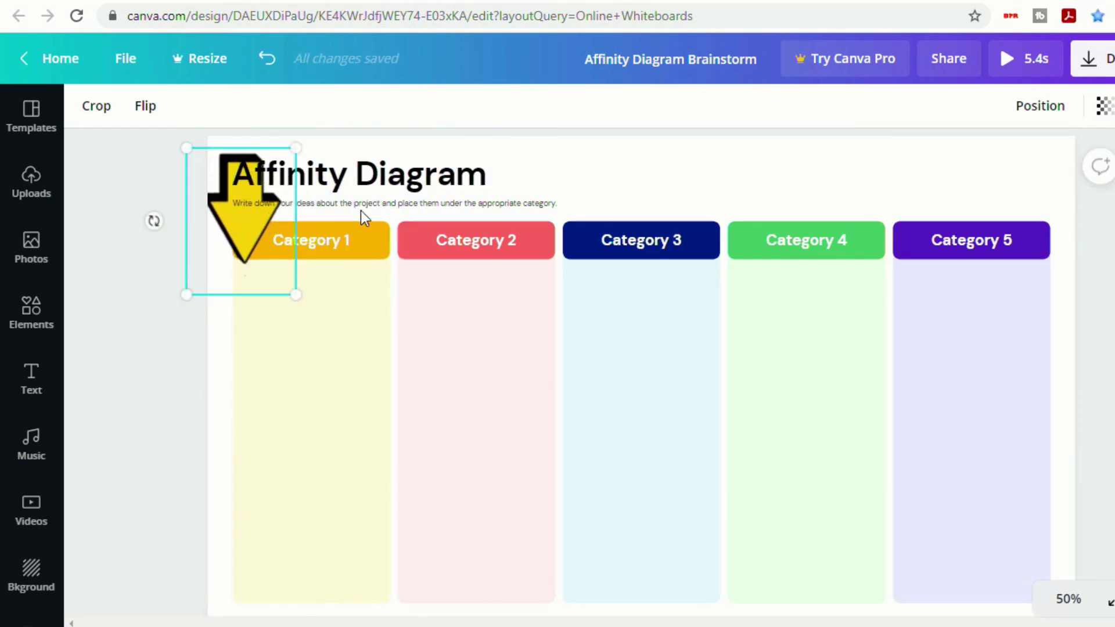
Delete the Affinity Diagram title and the subtitle line beneath it
click(388, 175)
key(Delete)
click(392, 204)
key(Delete)
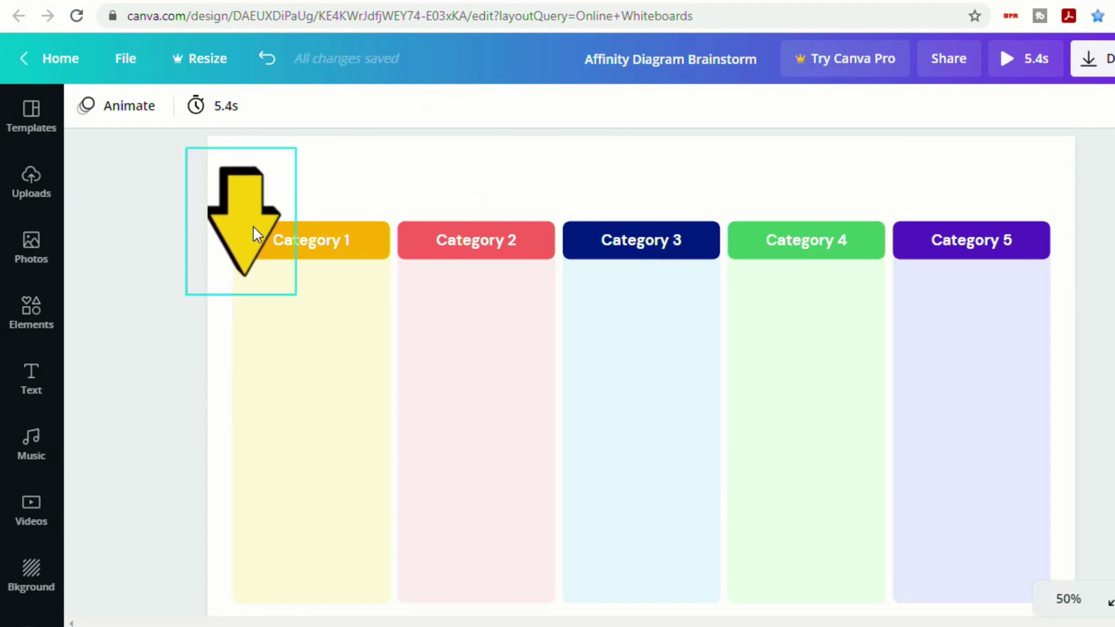
Nudge the arrow into place and download the design with GIF as the file type
drag(253, 225, 256, 225)
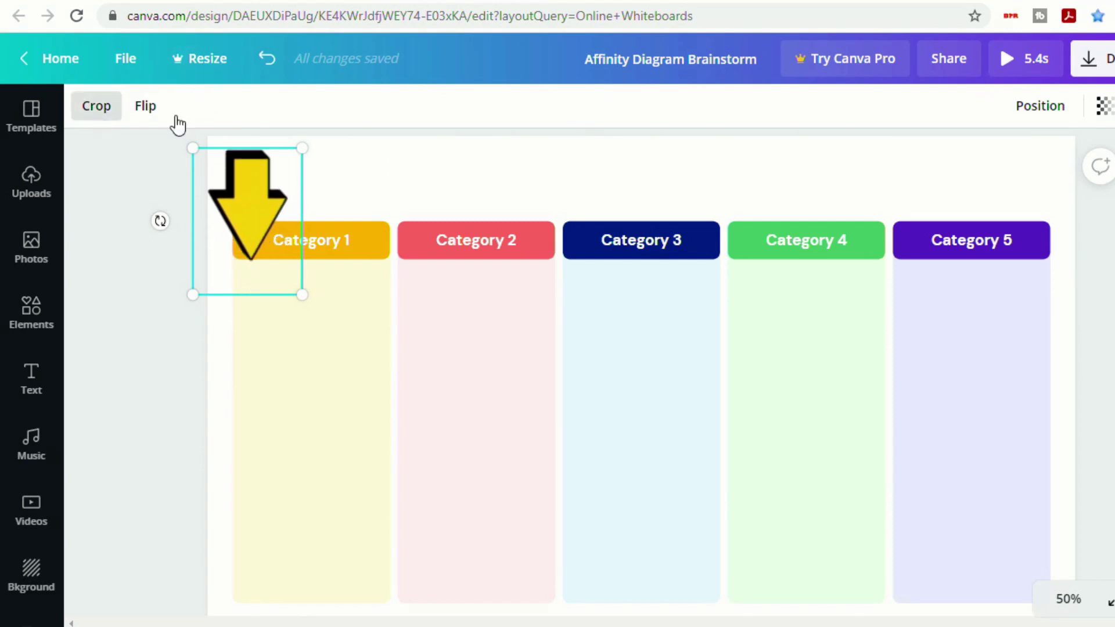
click(1089, 58)
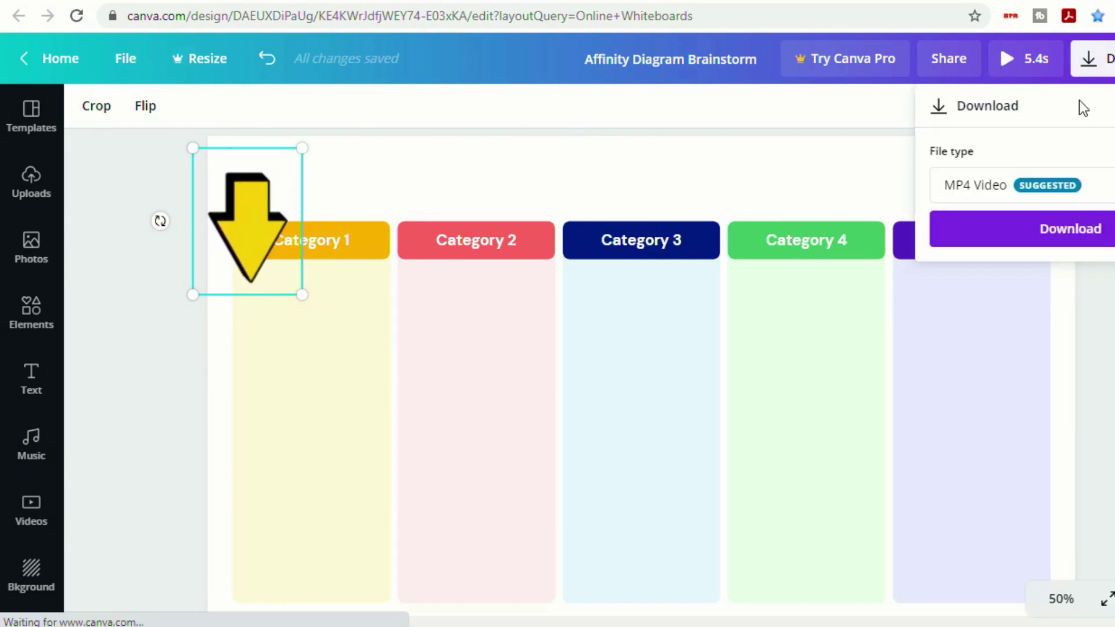
click(1023, 185)
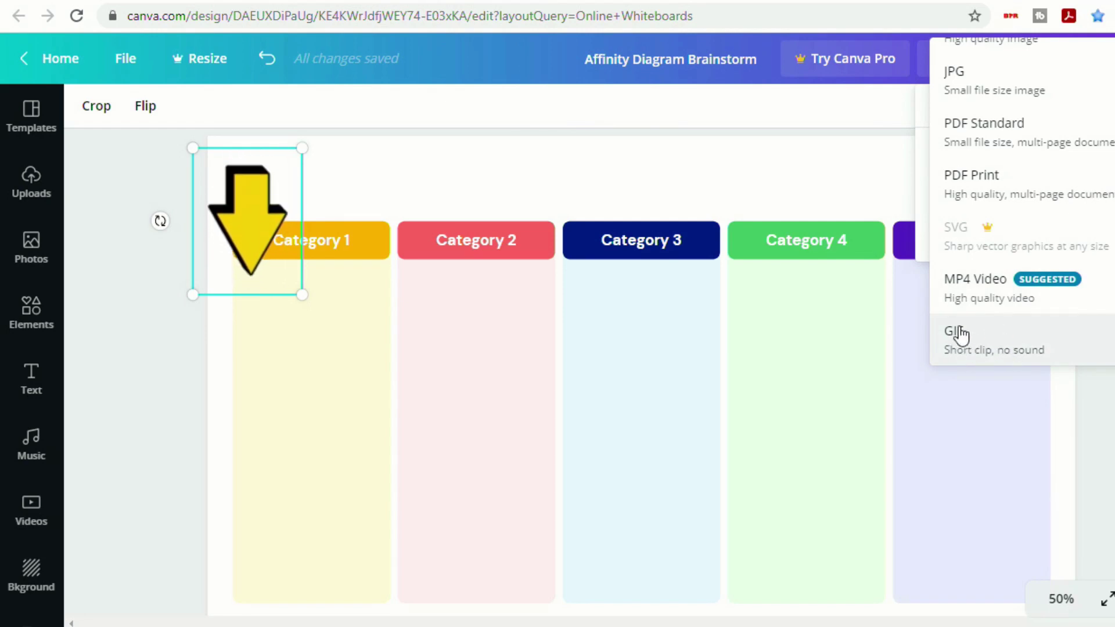
click(994, 331)
click(1056, 243)
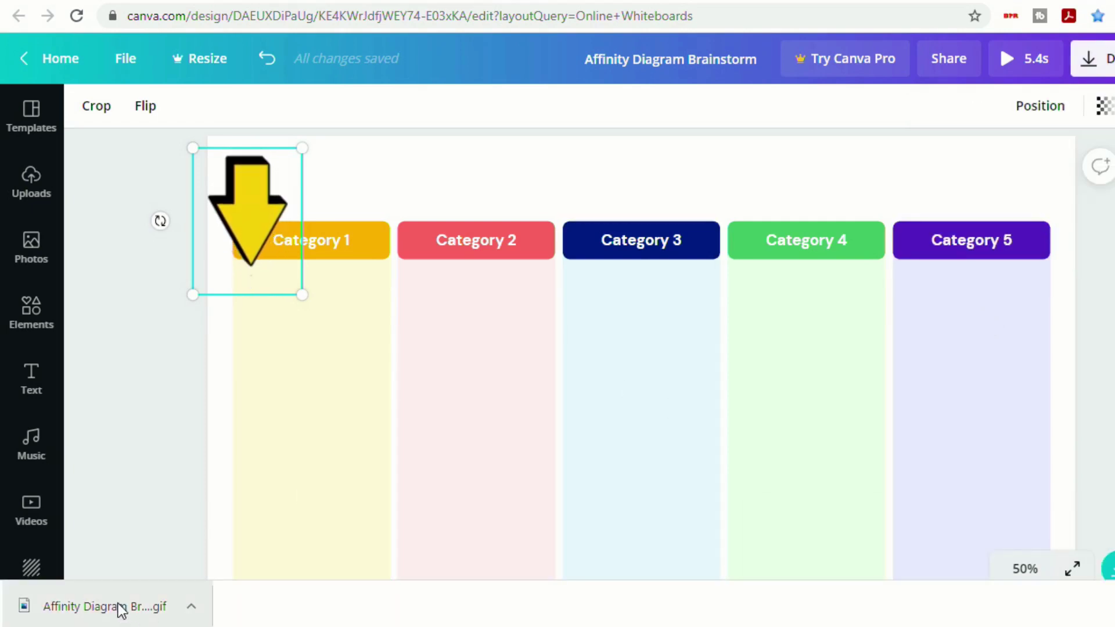
Set the Jamboard frame background by uploading the Affinity Diagram Brainstorm GIF
key(ctrl+Tab)
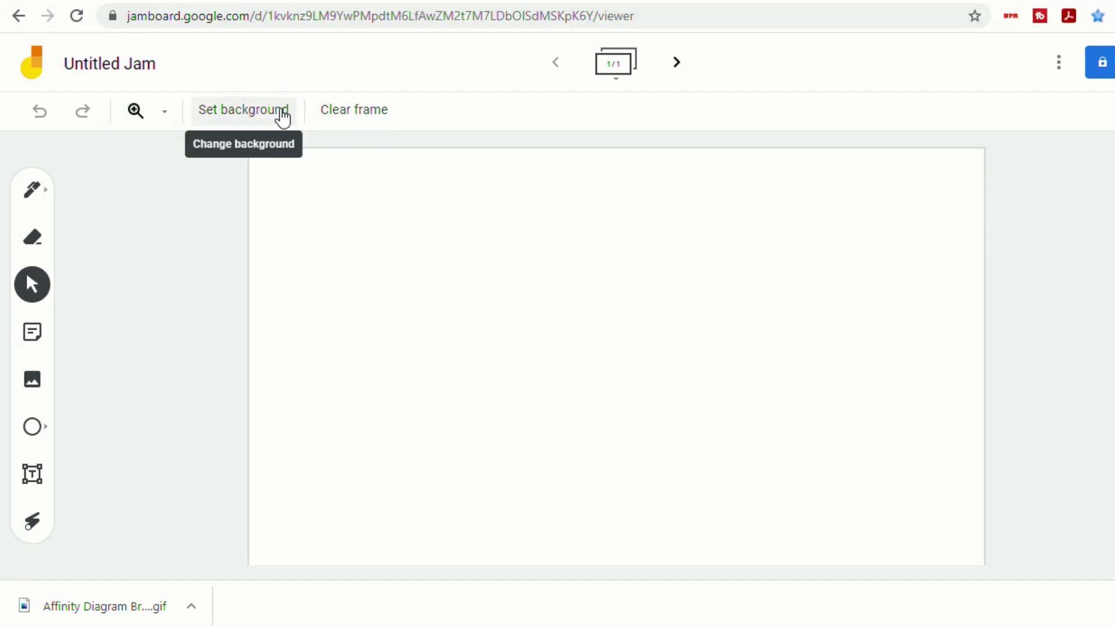
click(282, 116)
click(500, 251)
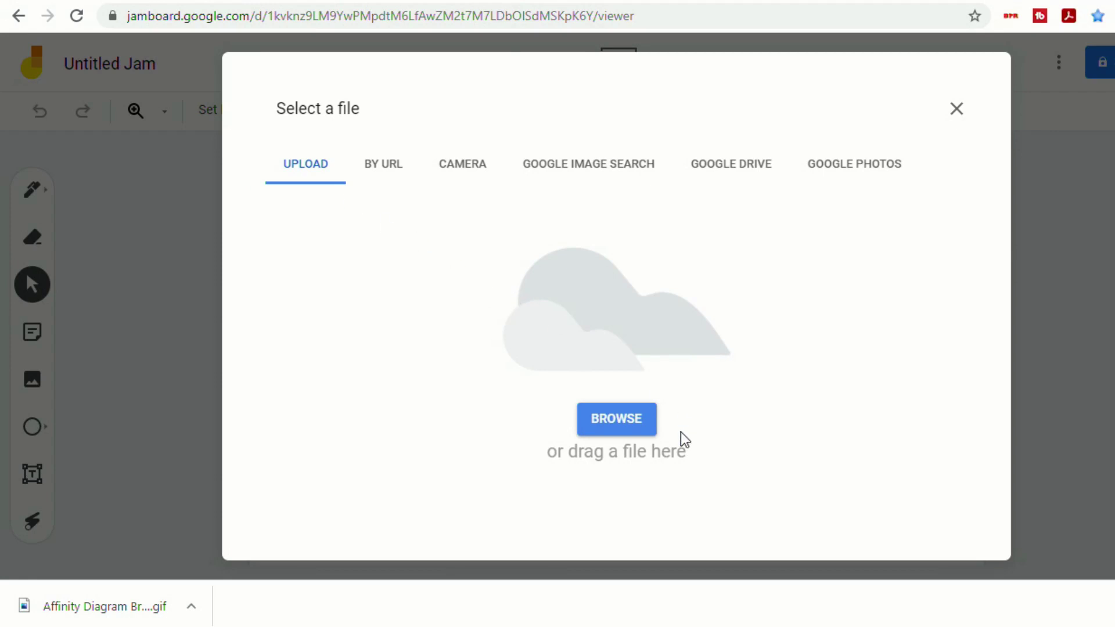
drag(117, 605, 575, 438)
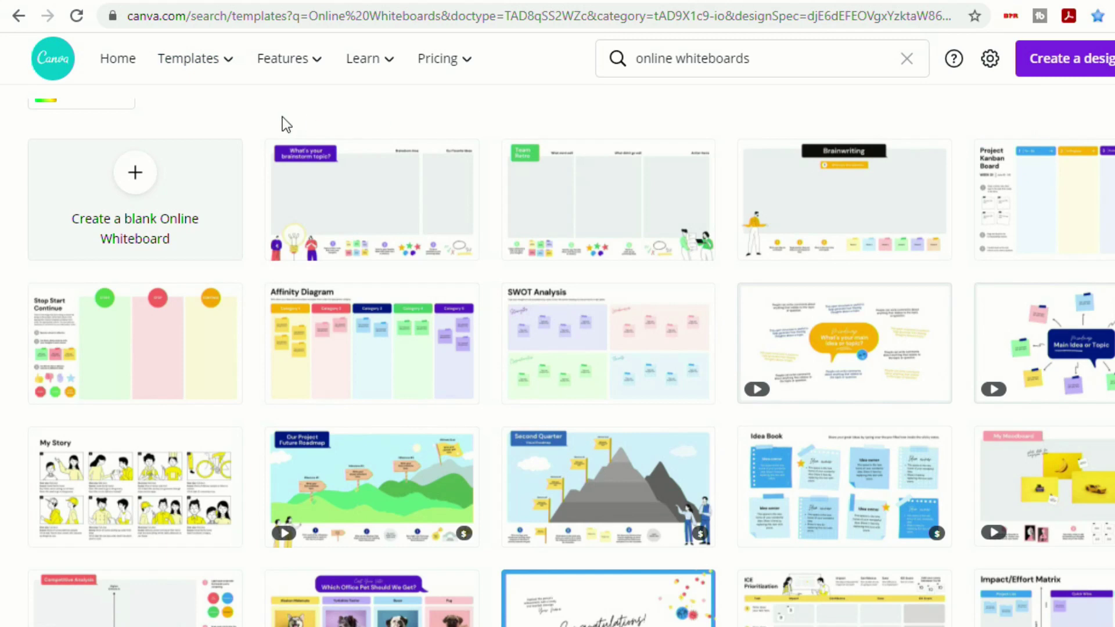
Open Canva's Education > Worksheet templates and scroll down through the designs
mouse_move(180, 69)
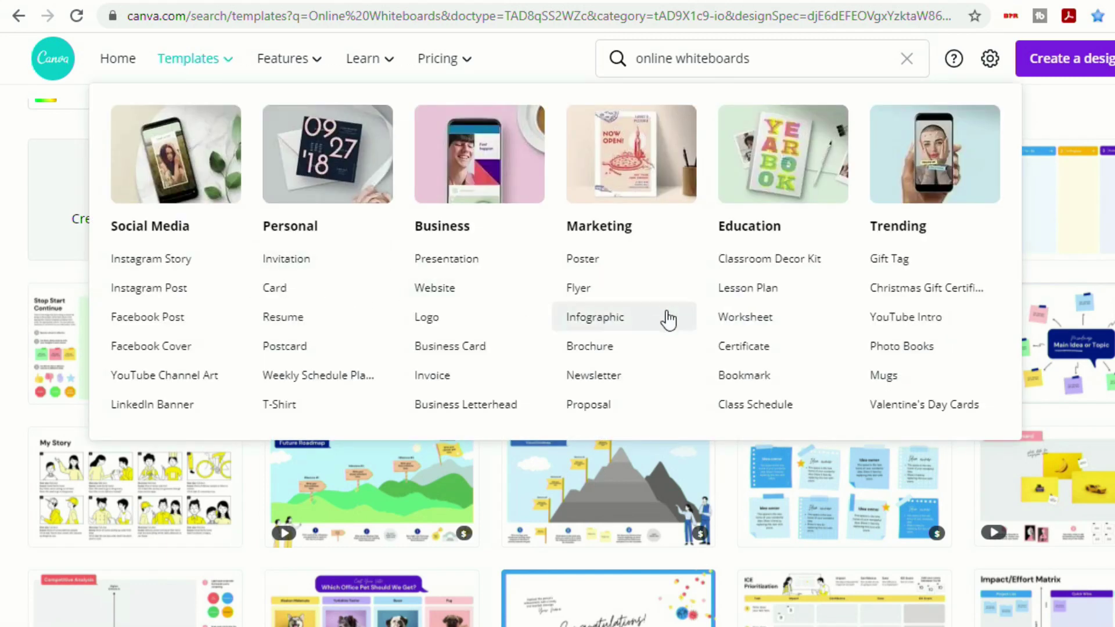
click(744, 321)
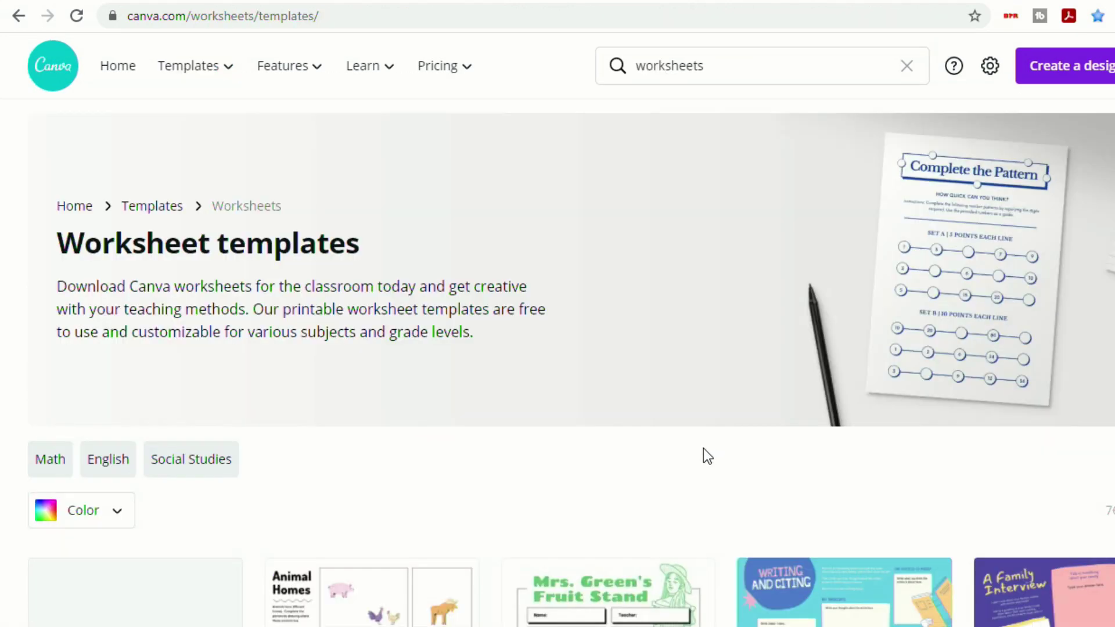
scroll(702, 451, down, 10)
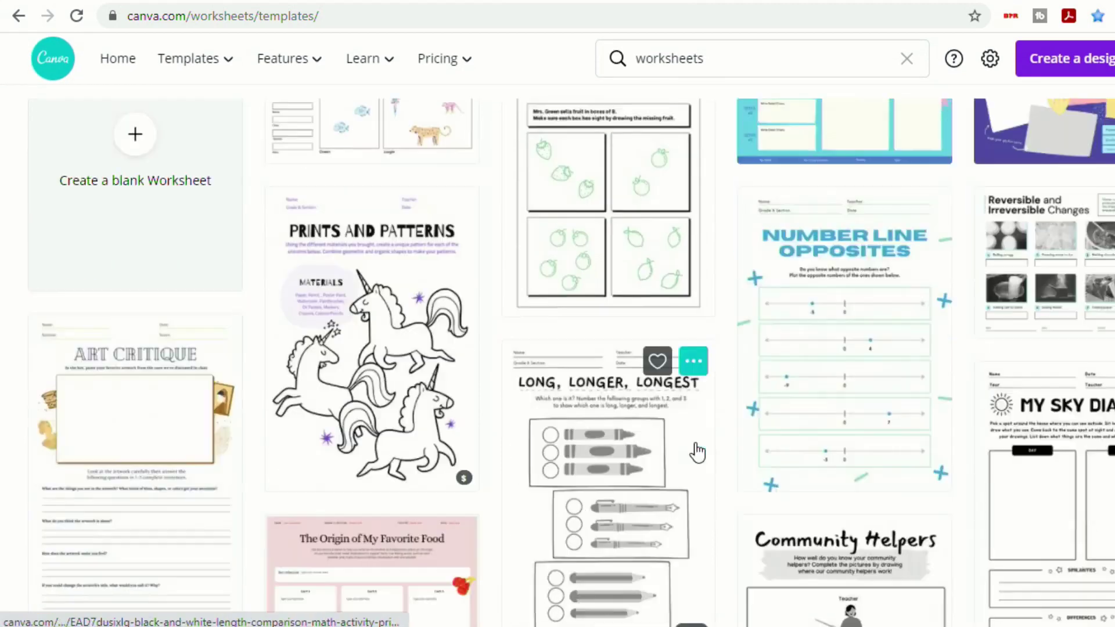
scroll(697, 452, down, 5)
scroll(682, 439, down, 6)
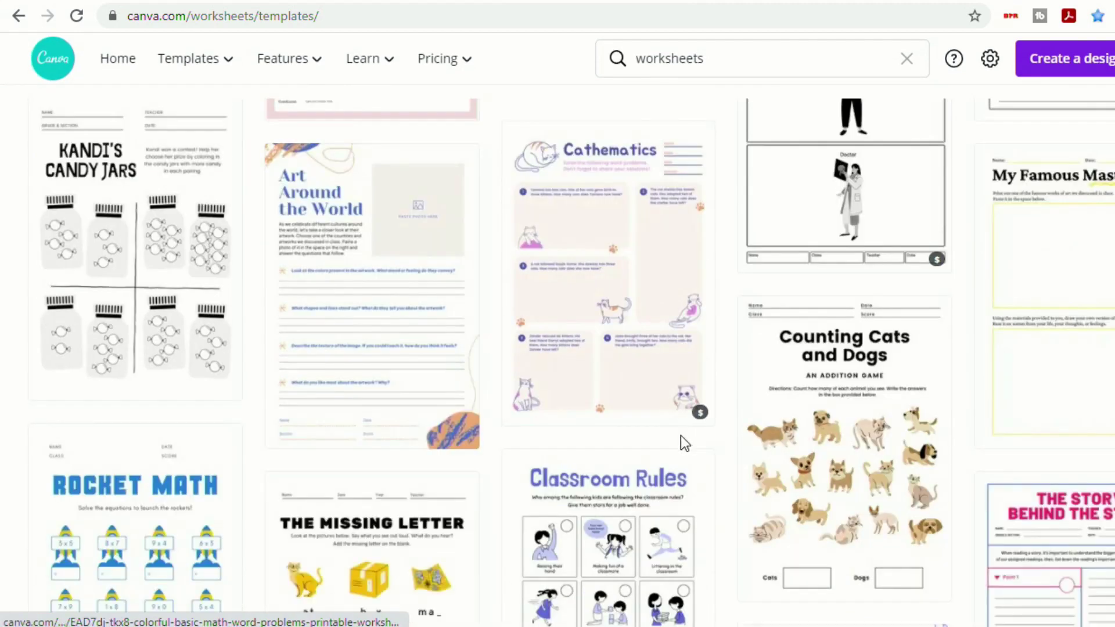
scroll(680, 444, down, 2)
scroll(677, 444, down, 6)
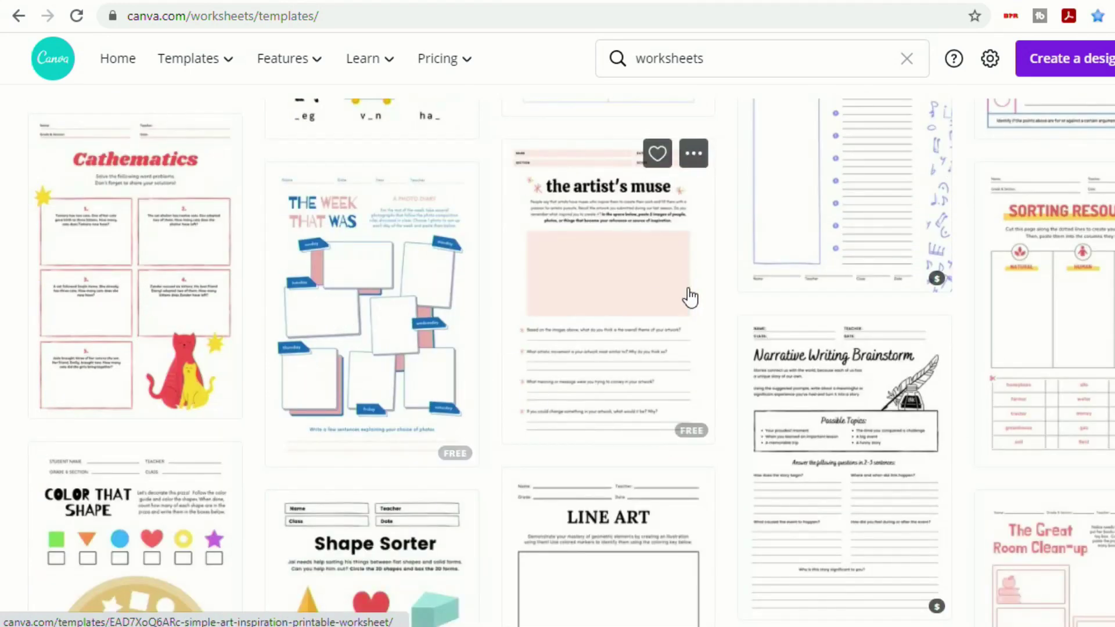
scroll(395, 349, down, 6)
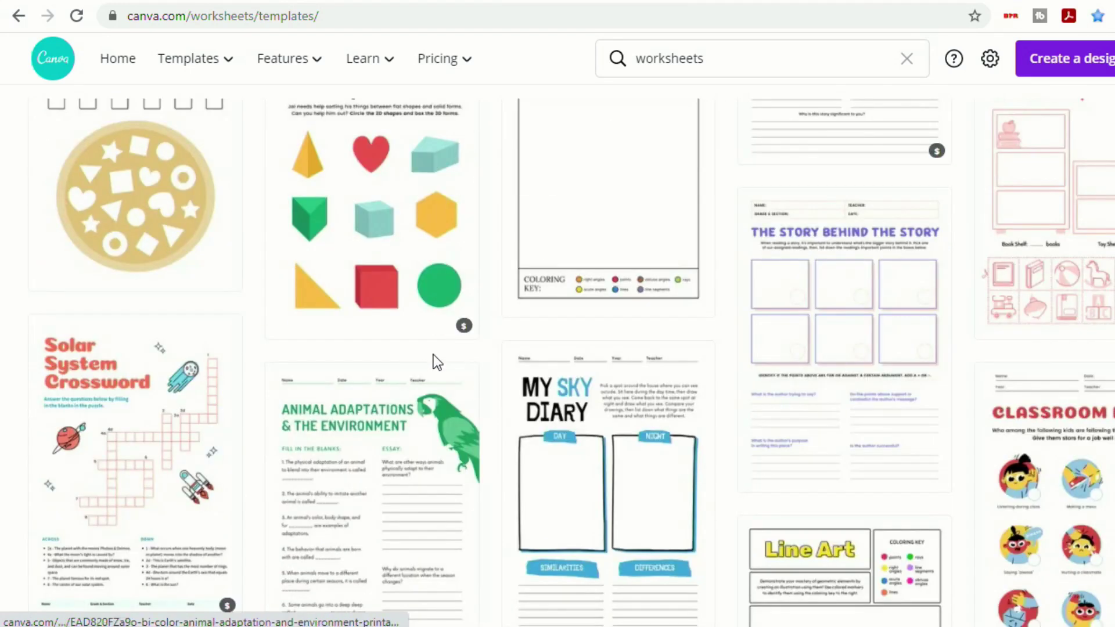
scroll(477, 368, down, 4)
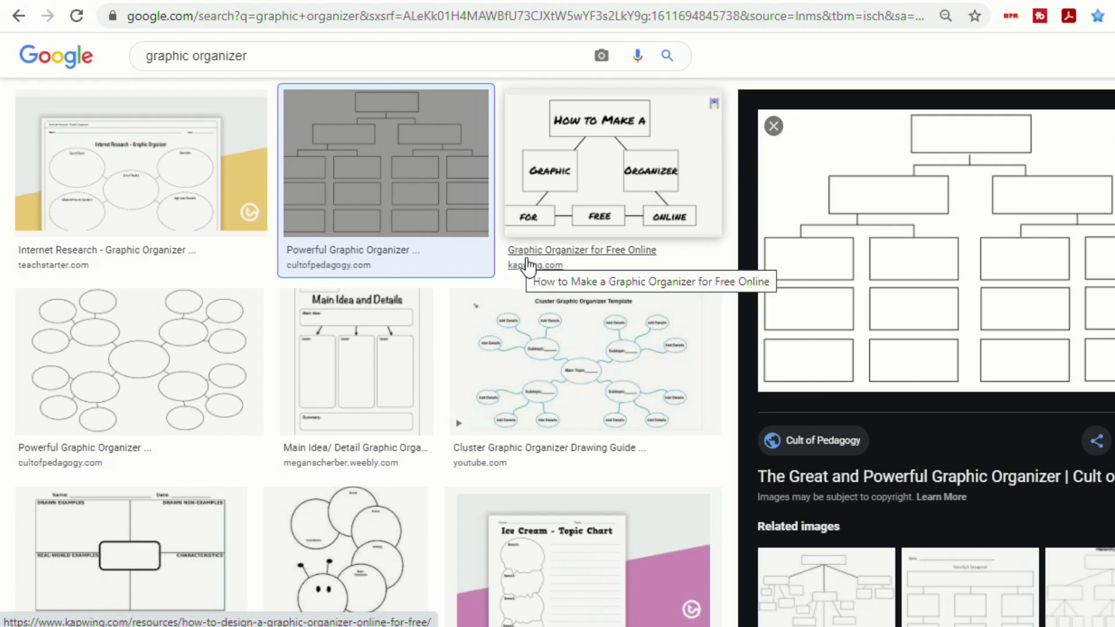
Save Cult of Pedagogy's blank hierarchy organizer as a Plain-Hierarchy PNG
right_click(957, 214)
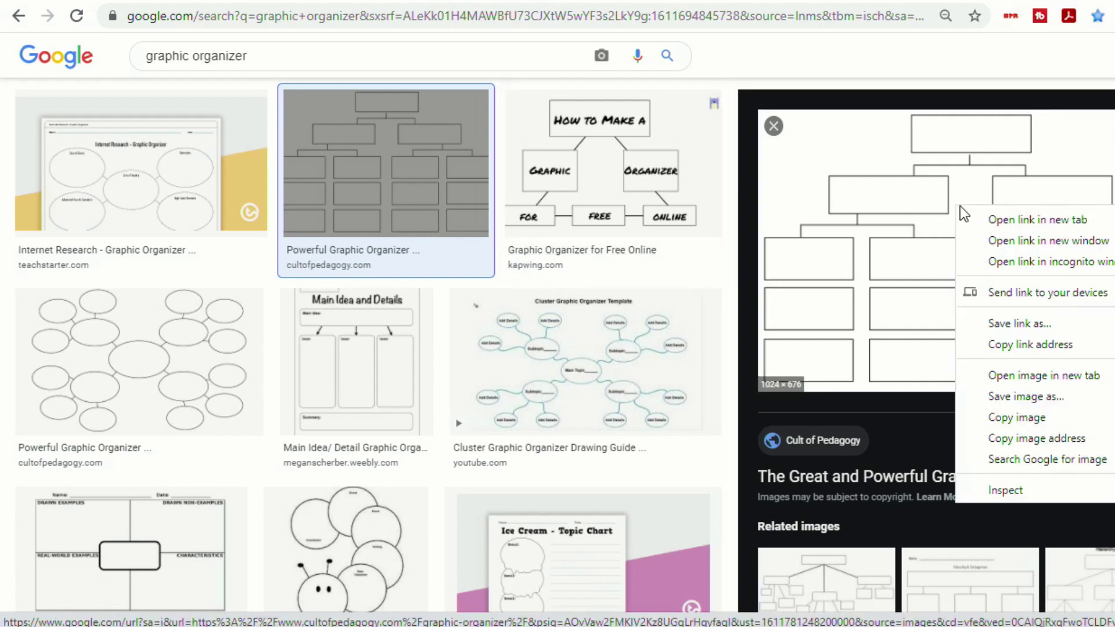
click(1069, 394)
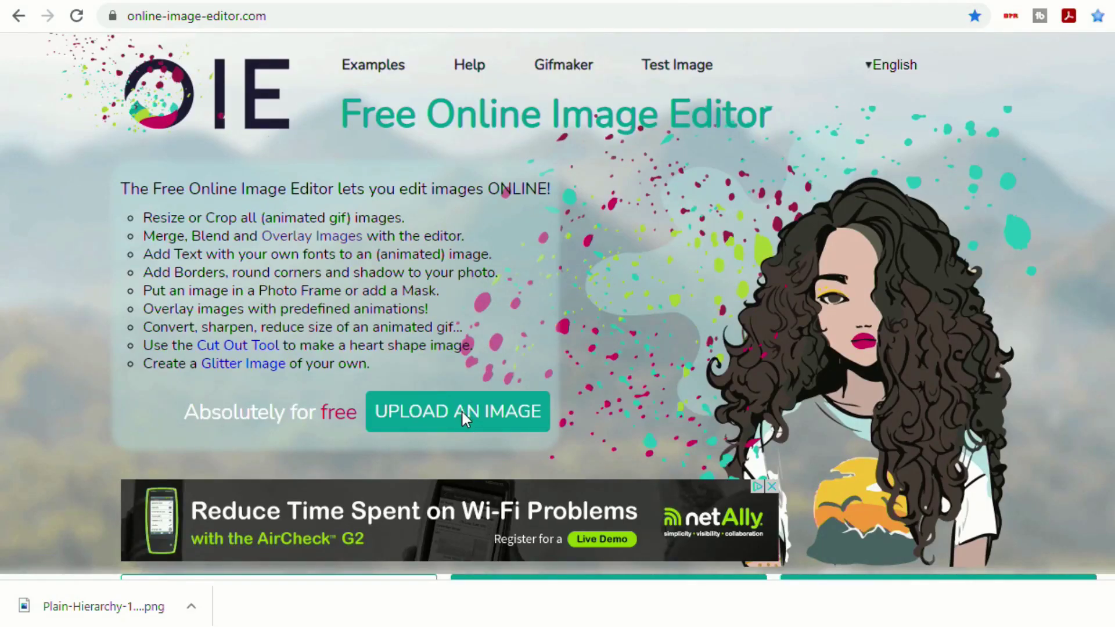
Upload the hierarchy chart image into Online Image Editor
click(461, 409)
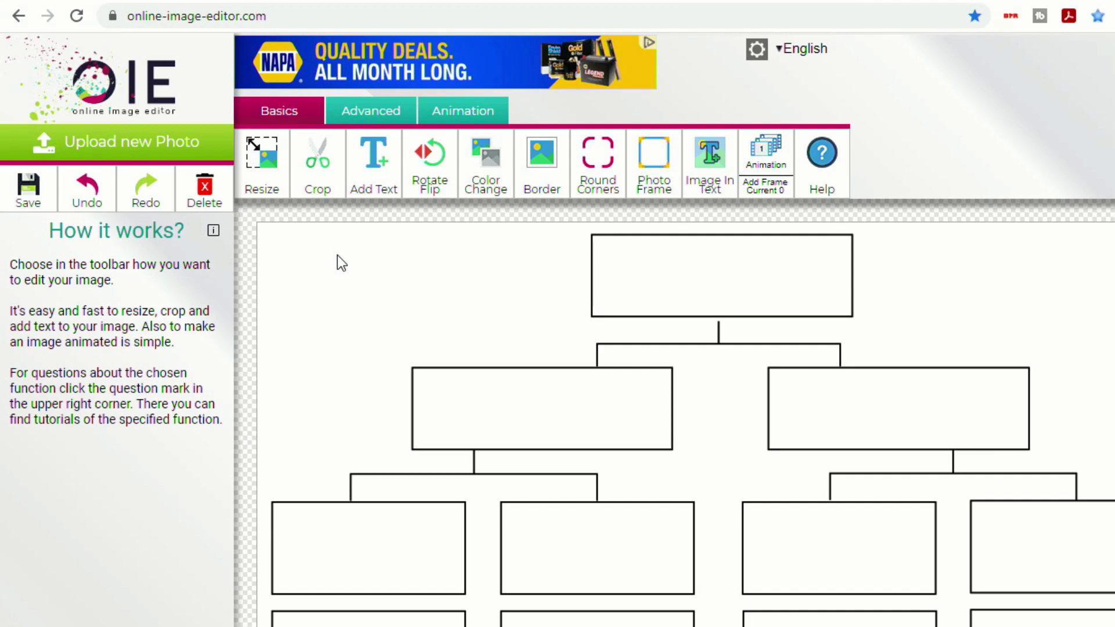
scroll(336, 258, down, 3)
scroll(323, 259, up, 3)
Choose the Advanced Overlay image tool with giphy.gif as the overlay file
click(377, 116)
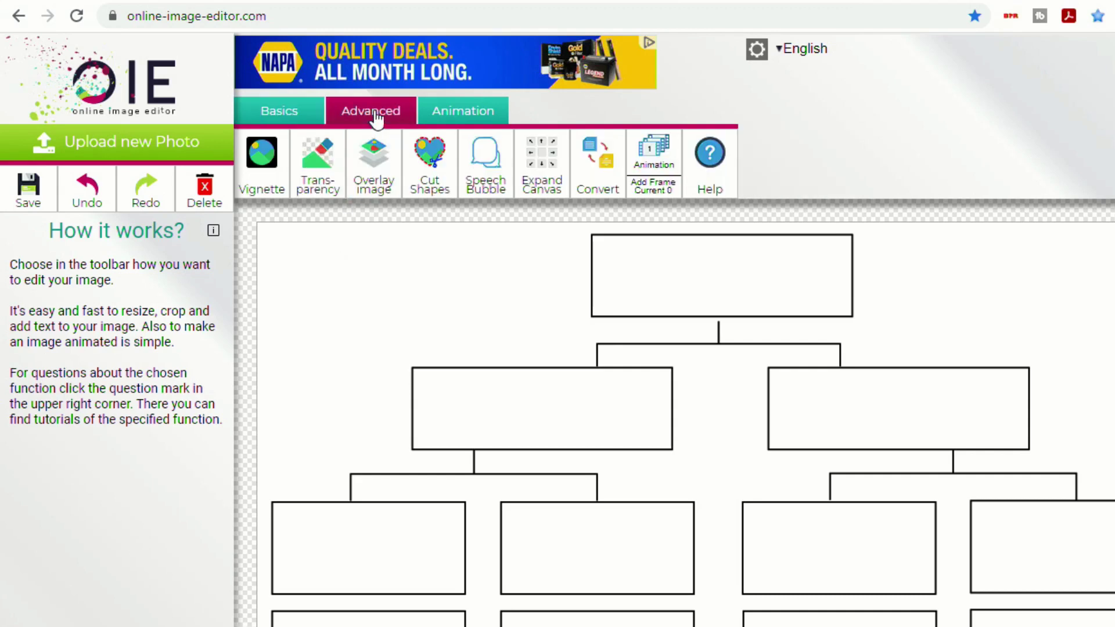
click(375, 173)
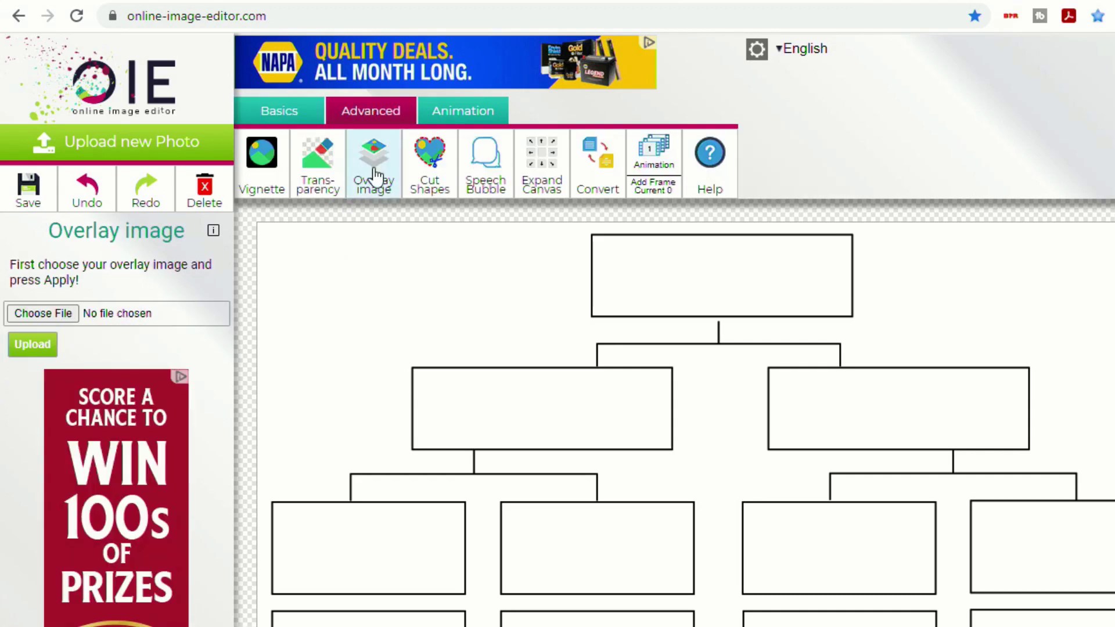
click(34, 312)
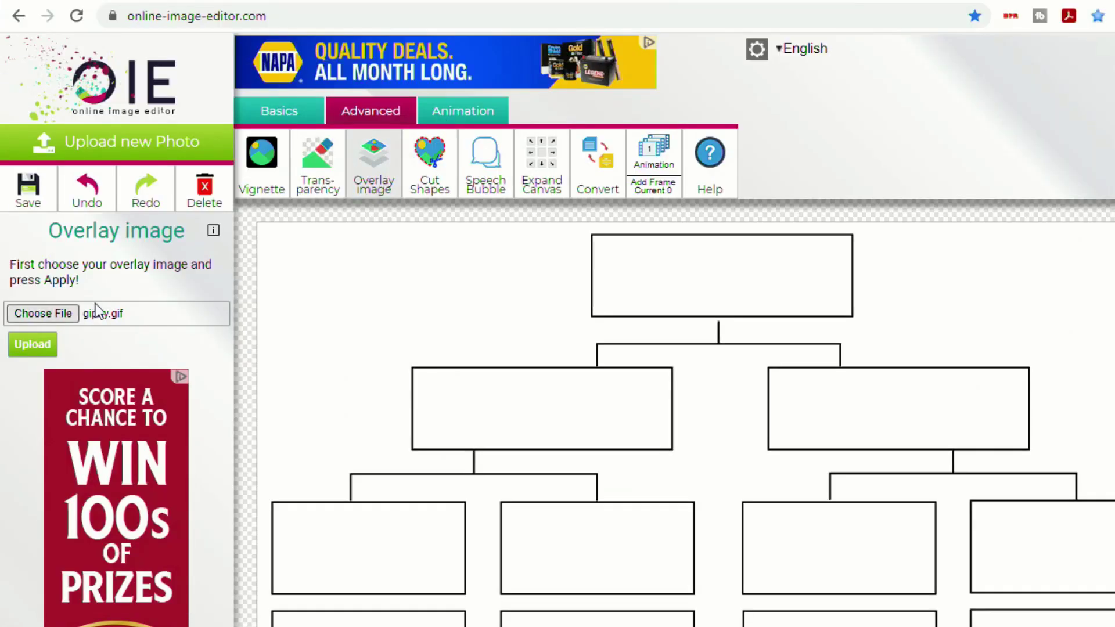
Add the yellow arrow GIF, shrink it, and apply it just left of the chart's top box
click(33, 343)
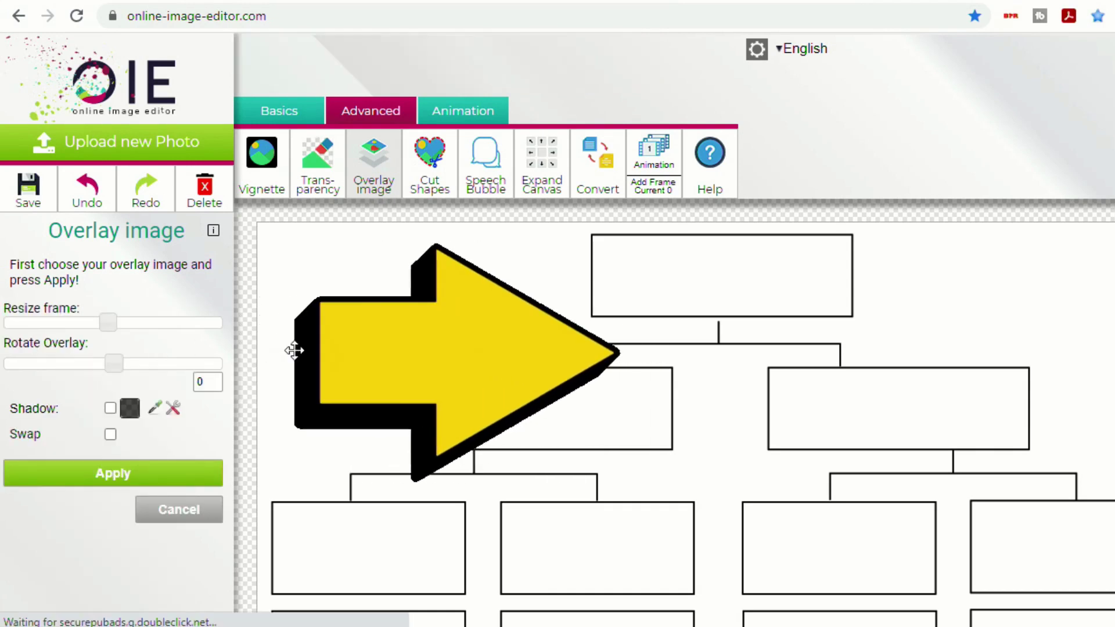
drag(303, 350, 384, 338)
drag(107, 330, 45, 329)
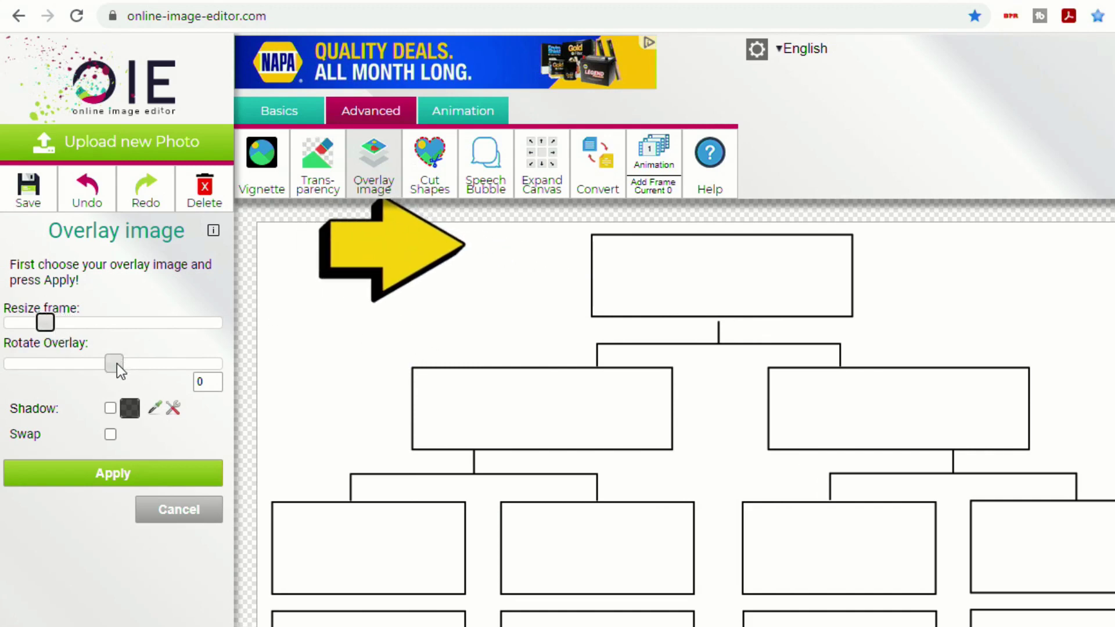
mouse_move(116, 364)
mouse_down()
mouse_move(145, 363)
mouse_move(54, 368)
mouse_move(114, 364)
mouse_up()
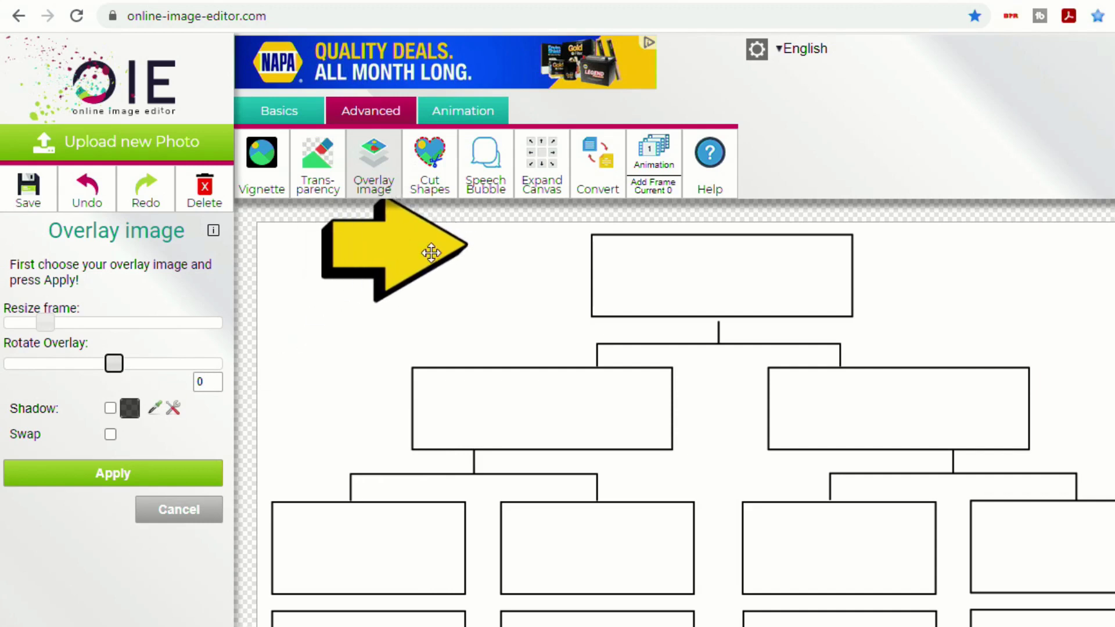
drag(403, 243, 494, 274)
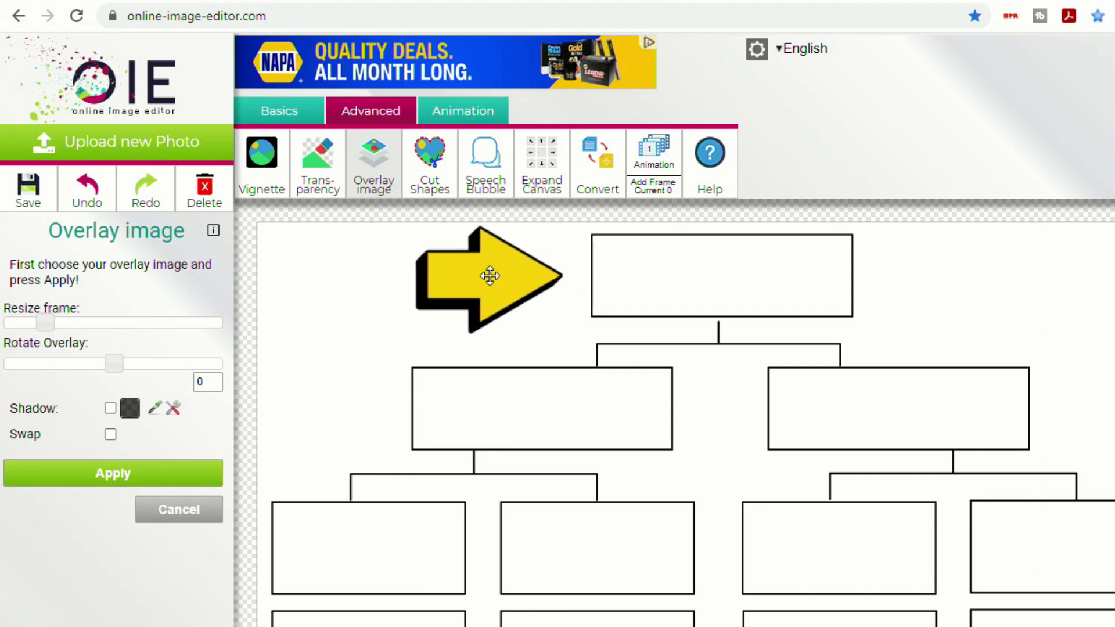
click(175, 478)
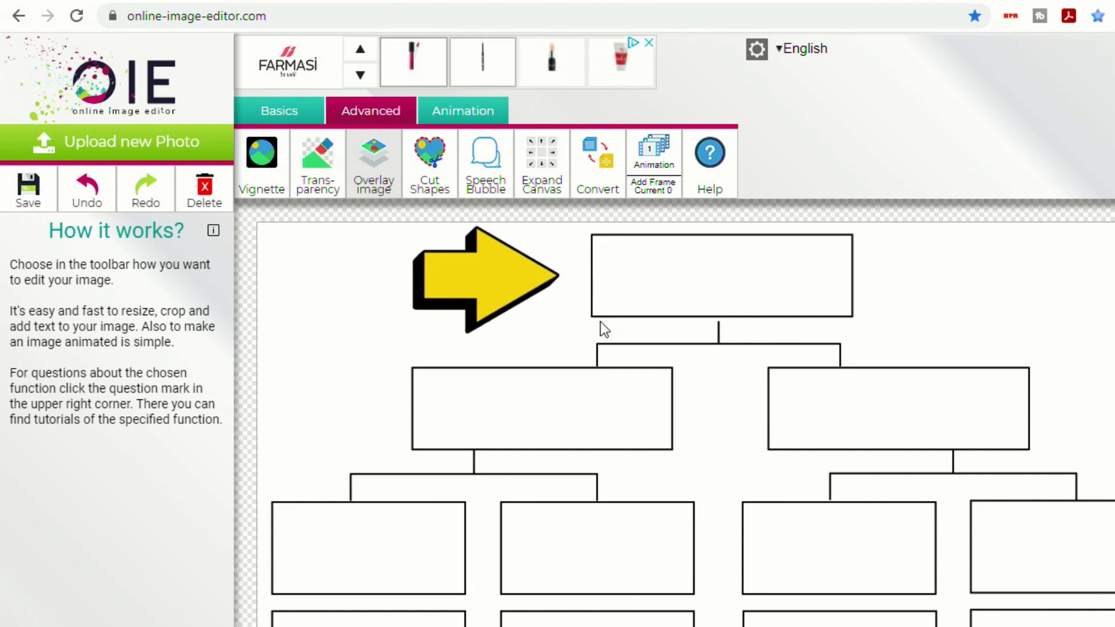
Save the edited chart locally as the GIF Organizer with arrow.gif
click(47, 190)
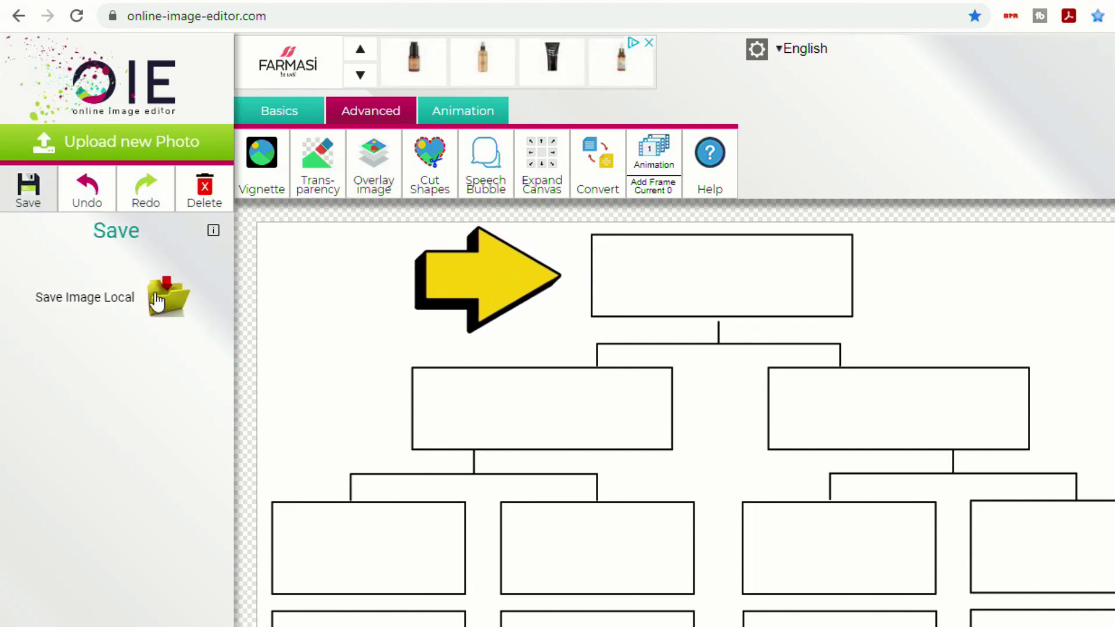
click(157, 299)
key(Return)
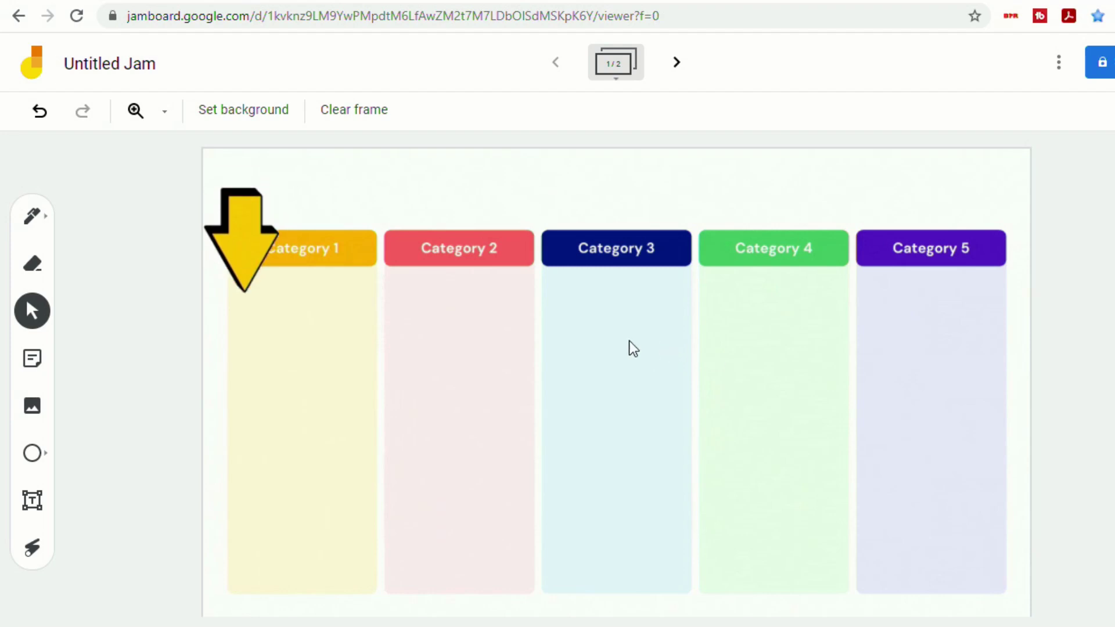
On the second frame, choose an image background for Organizer with arrow.gif
click(677, 63)
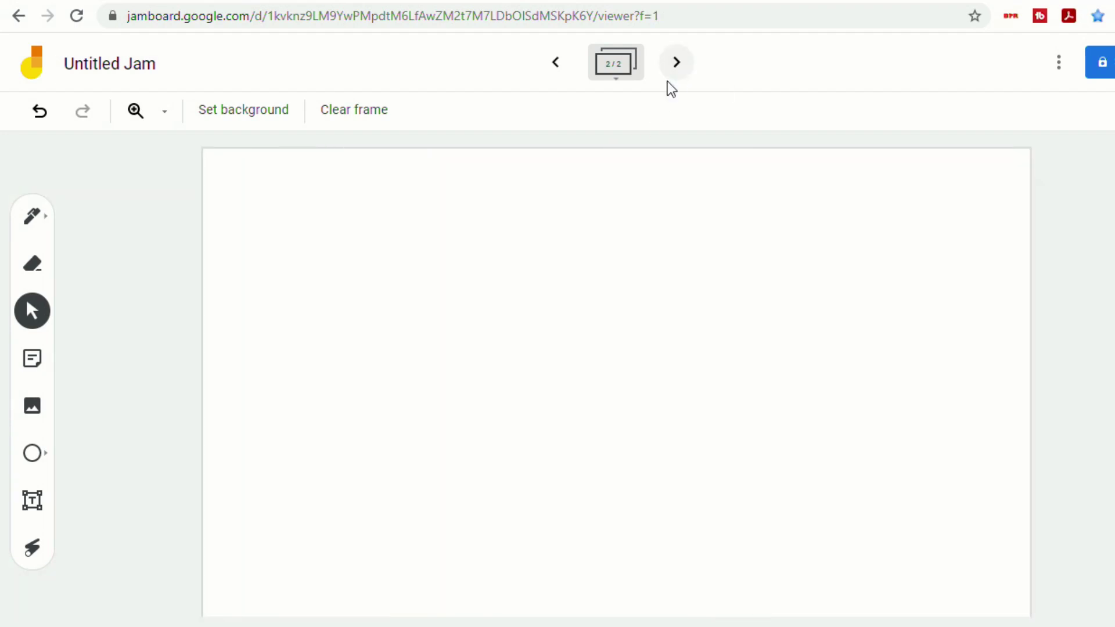
click(271, 112)
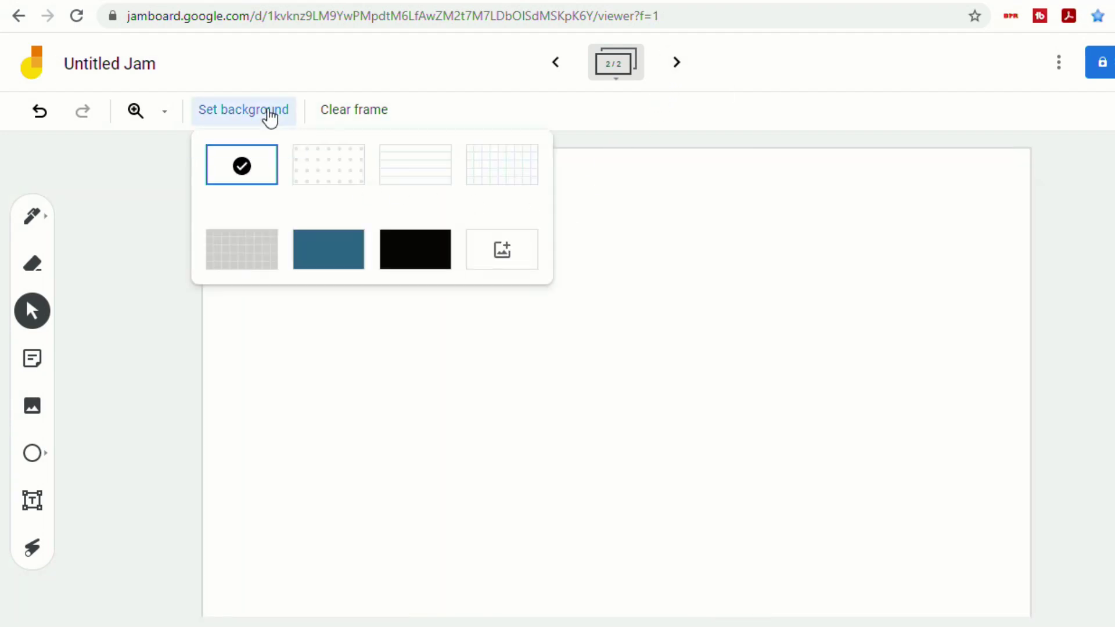
click(491, 261)
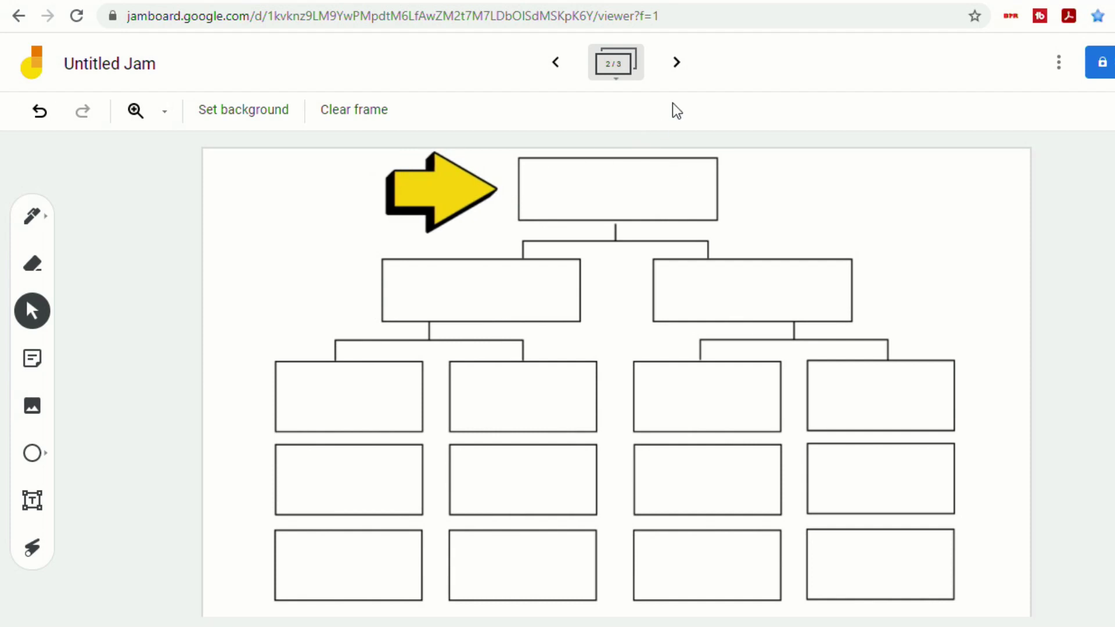
Advance to frame 3 of 3, the organizer with the dancing banana GIF
click(677, 65)
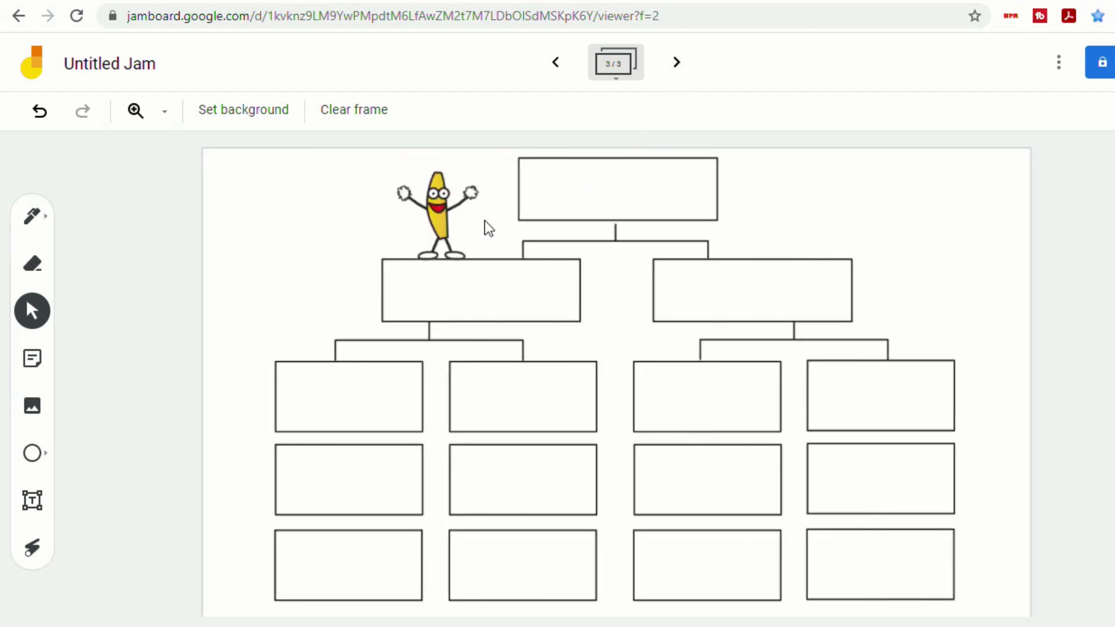